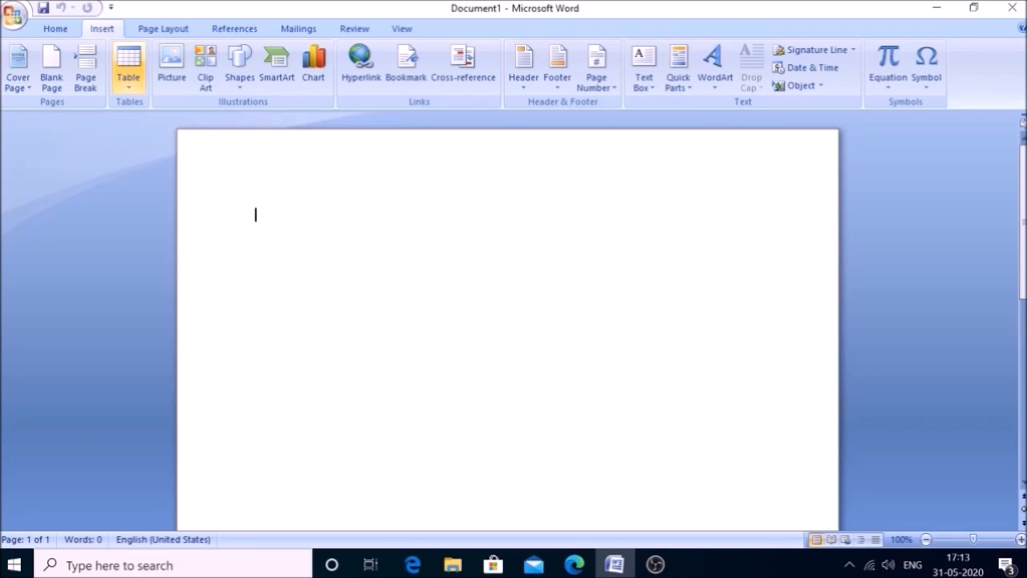
- Insert a table with one column and five rows, and append two more rows after its last row
{"action": "left_click", "coordinate": [128, 67]}
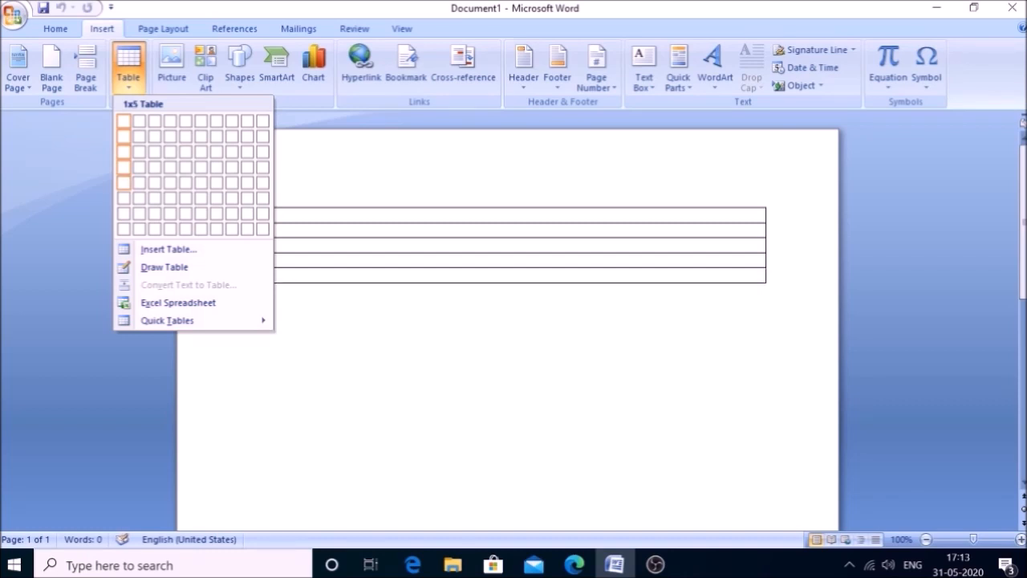
{"action": "left_click", "coordinate": [123, 182]}
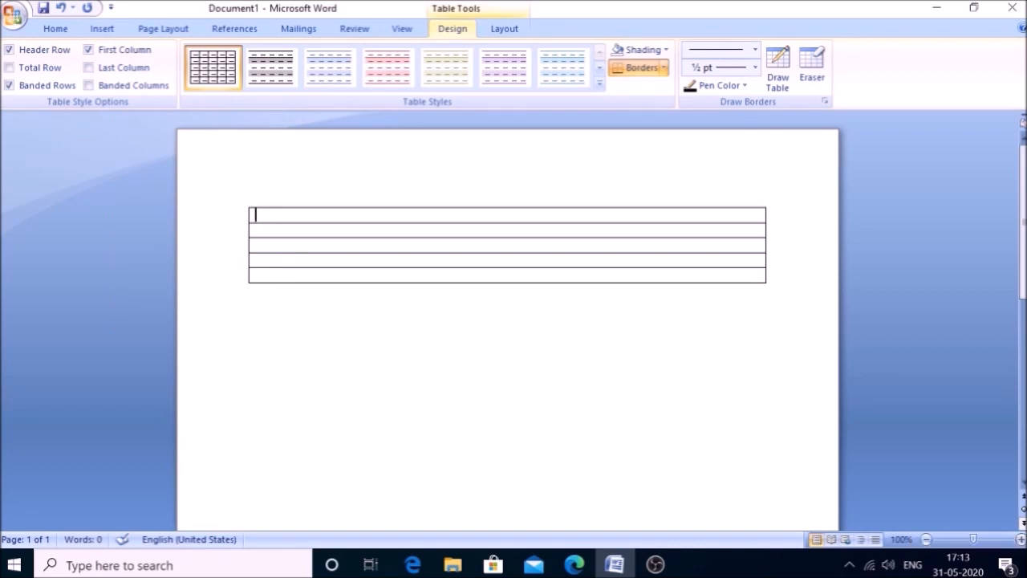
{"action": "left_click", "coordinate": [255, 230]}
{"action": "left_click", "coordinate": [256, 215]}
{"action": "left_click", "coordinate": [255, 230]}
{"action": "left_click", "coordinate": [255, 245]}
{"action": "left_click", "coordinate": [255, 260]}
{"action": "left_click", "coordinate": [256, 274]}
{"action": "key", "text": "Tab"}
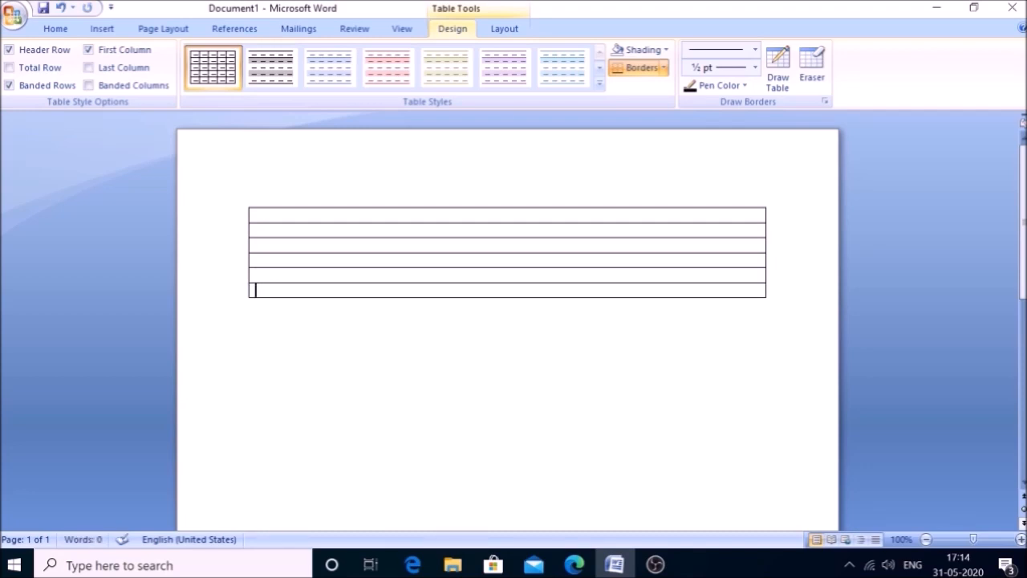
{"action": "key", "text": "Tab"}
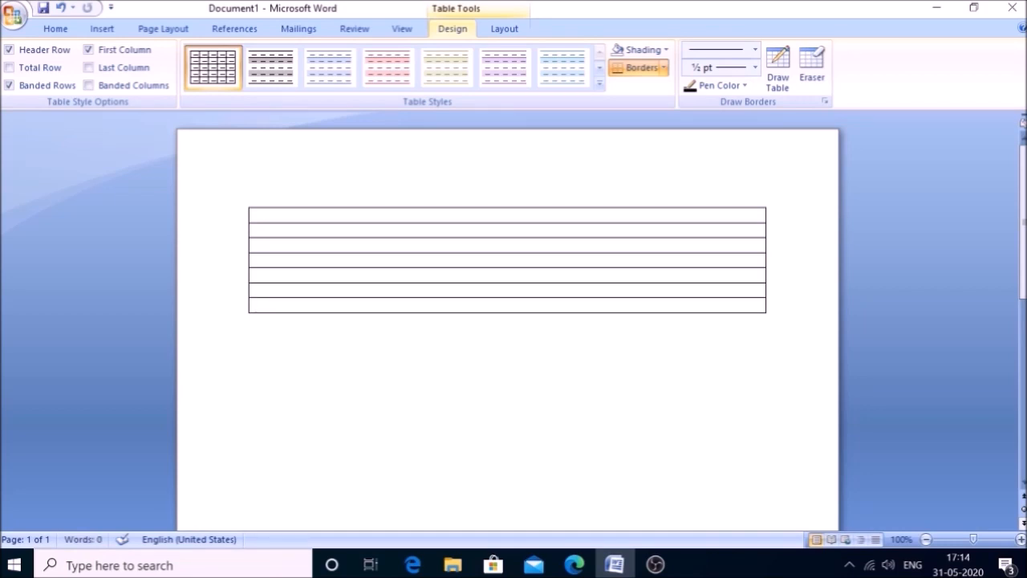
- Delete the whole table from the document
{"action": "key", "text": "ctrl+a"}
{"action": "key", "text": "Delete"}
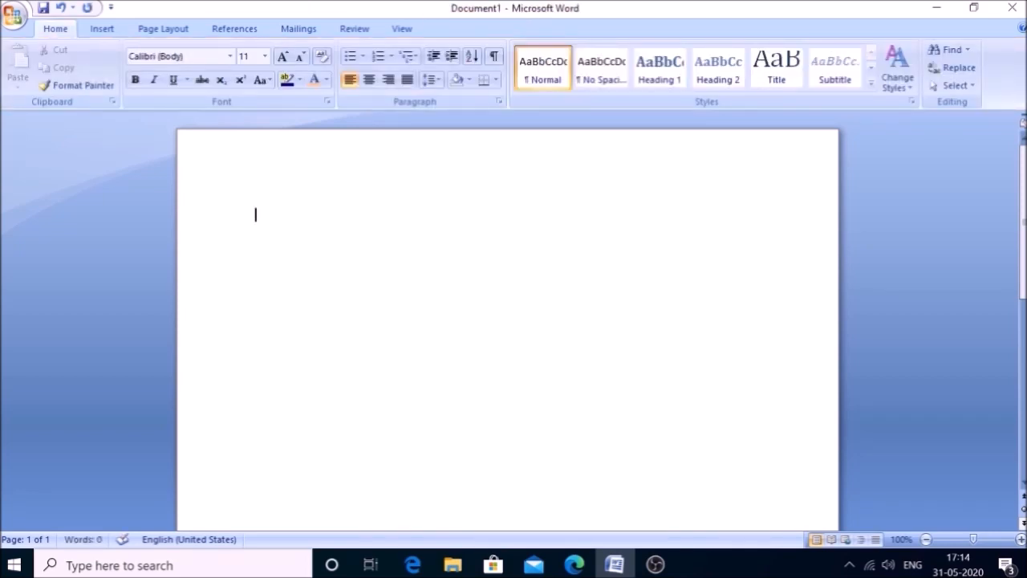
{"action": "left_click", "coordinate": [102, 28]}
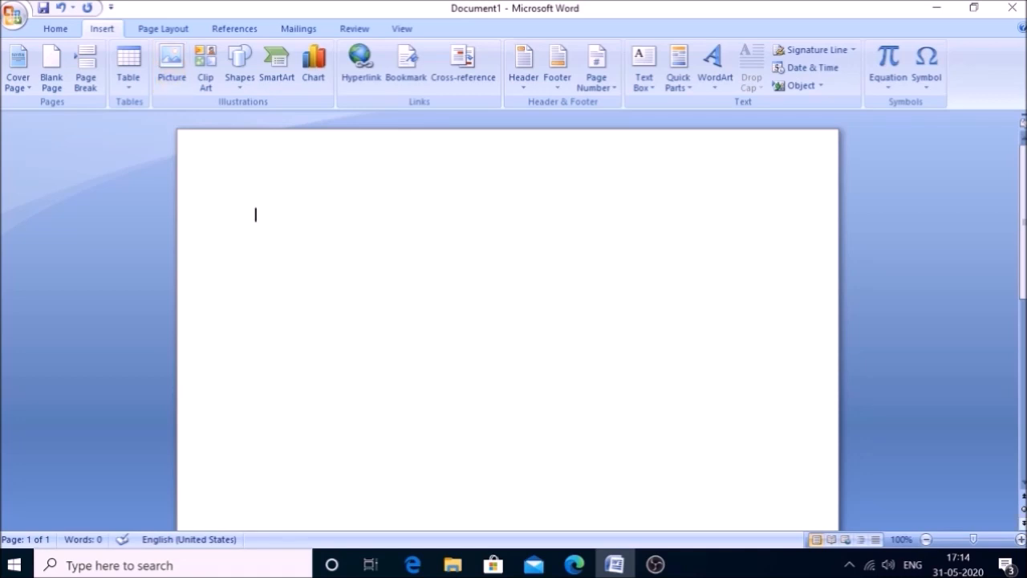
{"action": "key", "text": "alt+n"}
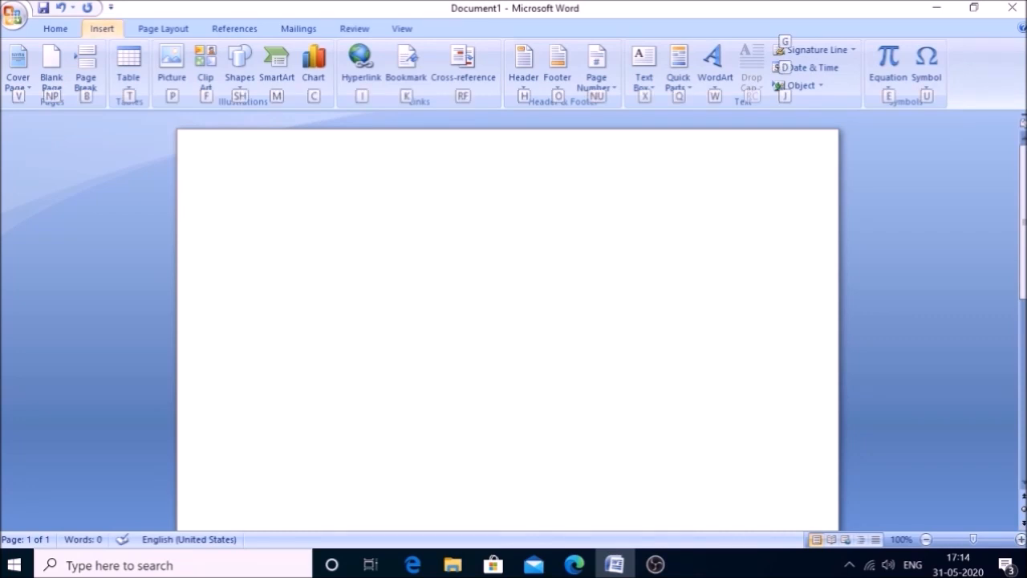
{"action": "key", "text": "n"}
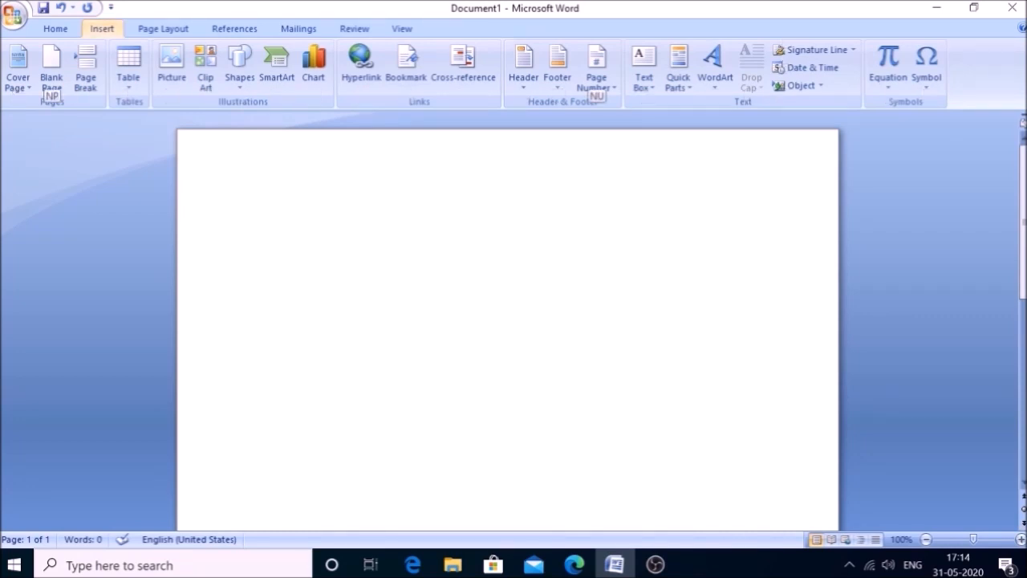
{"action": "key", "text": "Escape"}
{"action": "key", "text": "Escape"}
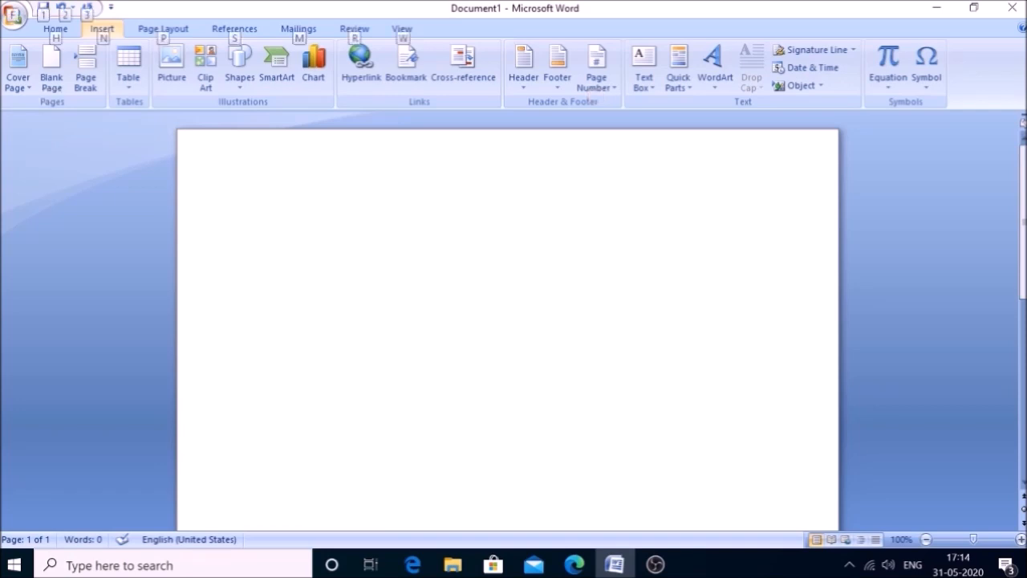
- Insert a blank page into the empty document
{"action": "key", "text": "alt+n"}
{"action": "key", "text": "Tab"}
{"action": "key", "text": "Tab"}
{"action": "key", "text": "Tab"}
{"action": "key", "text": "shift+Tab"}
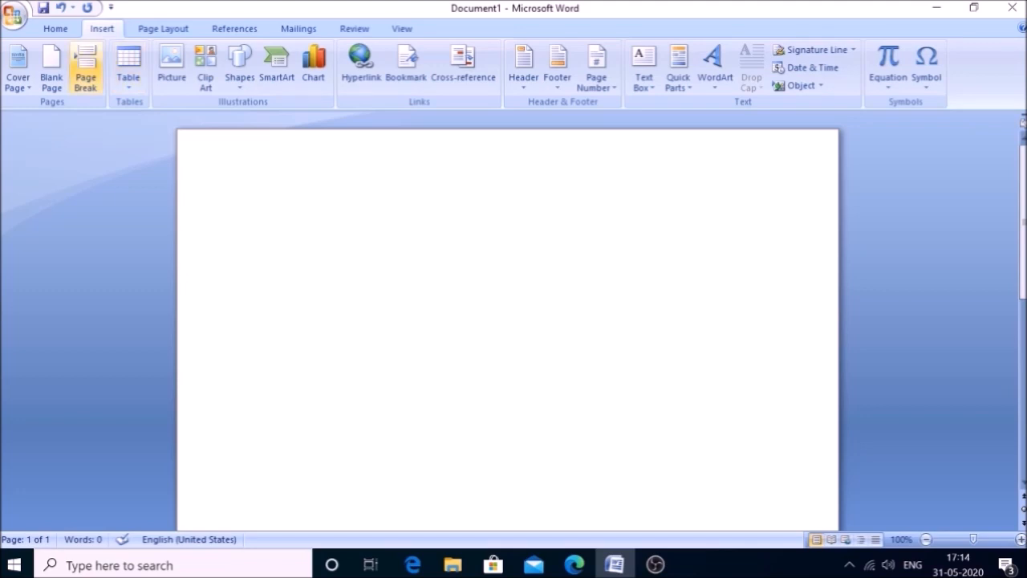
{"action": "key", "text": "shift+Tab"}
{"action": "key", "text": "Return"}
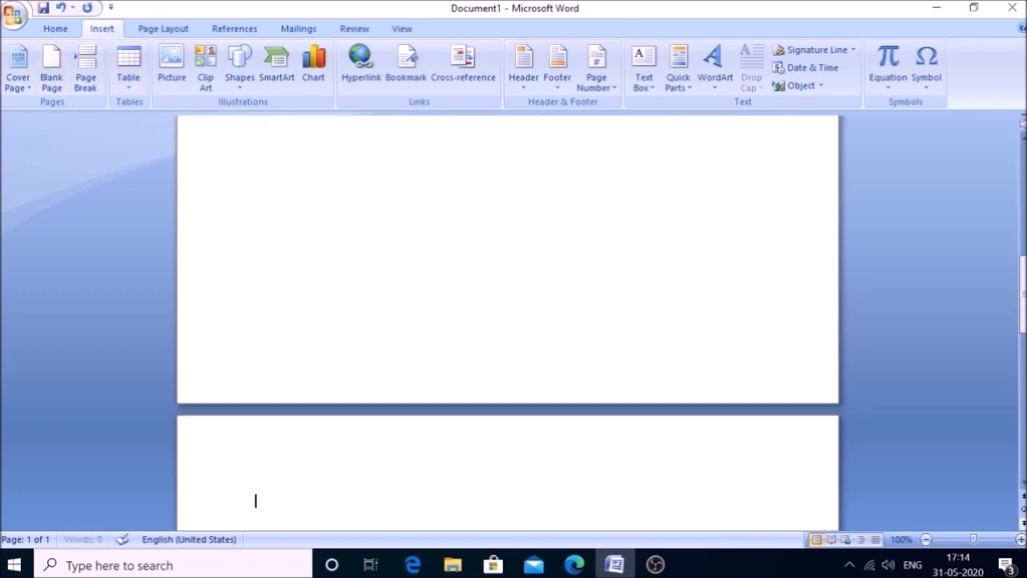
- Start inserting a picture from file on the second page
{"action": "key", "text": "alt+n"}
{"action": "key", "text": "Tab"}
{"action": "key", "text": "Tab"}
{"action": "key", "text": "Tab"}
{"action": "key", "text": "Tab"}
{"action": "key", "text": "Tab"}
{"action": "key", "text": "Tab"}
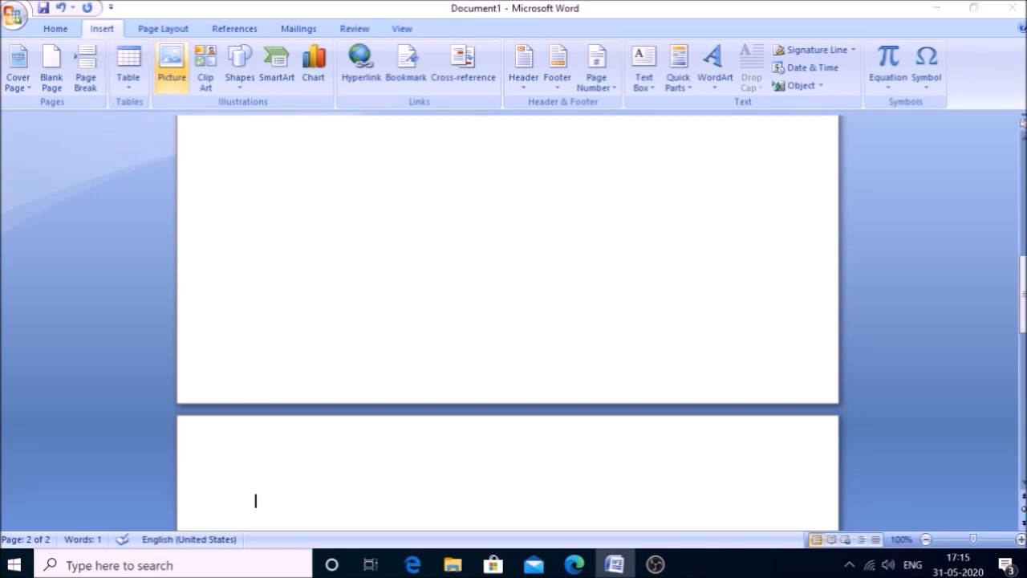
{"action": "left_click", "coordinate": [171, 64]}
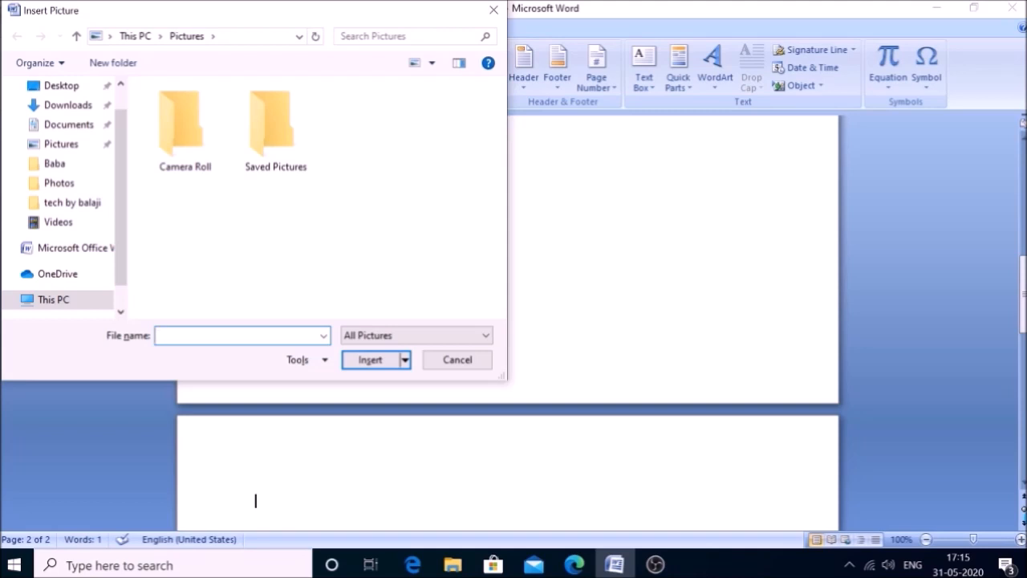
- Browse from the Pictures folder to the images folder on the Desktop
{"action": "key", "text": "Tab"}
{"action": "key", "text": "Tab"}
{"action": "key", "text": "Tab"}
{"action": "key", "text": "Tab"}
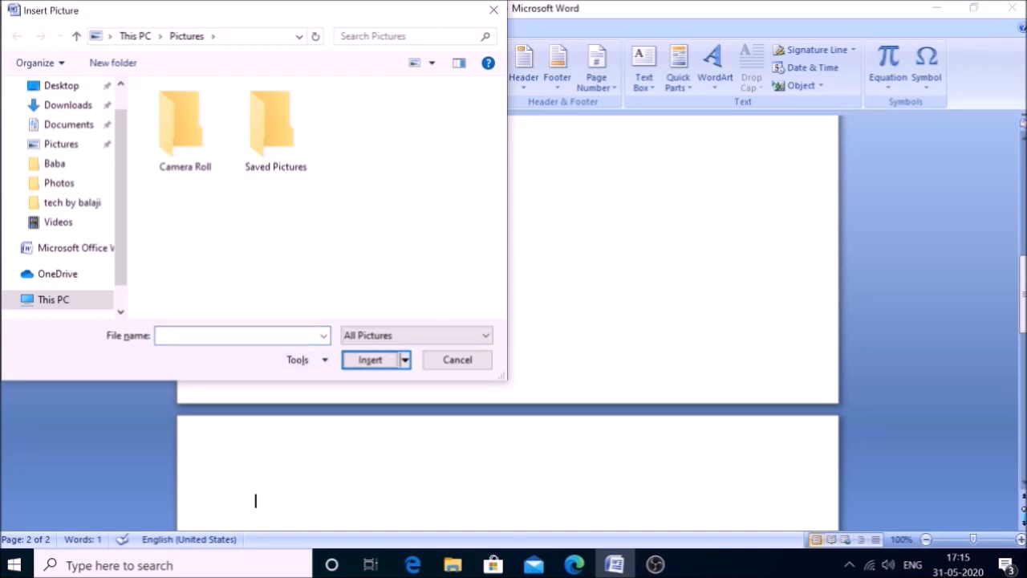
{"action": "key", "text": "Tab"}
{"action": "key", "text": "Tab"}
{"action": "key", "text": "Tab"}
{"action": "key", "text": "Tab"}
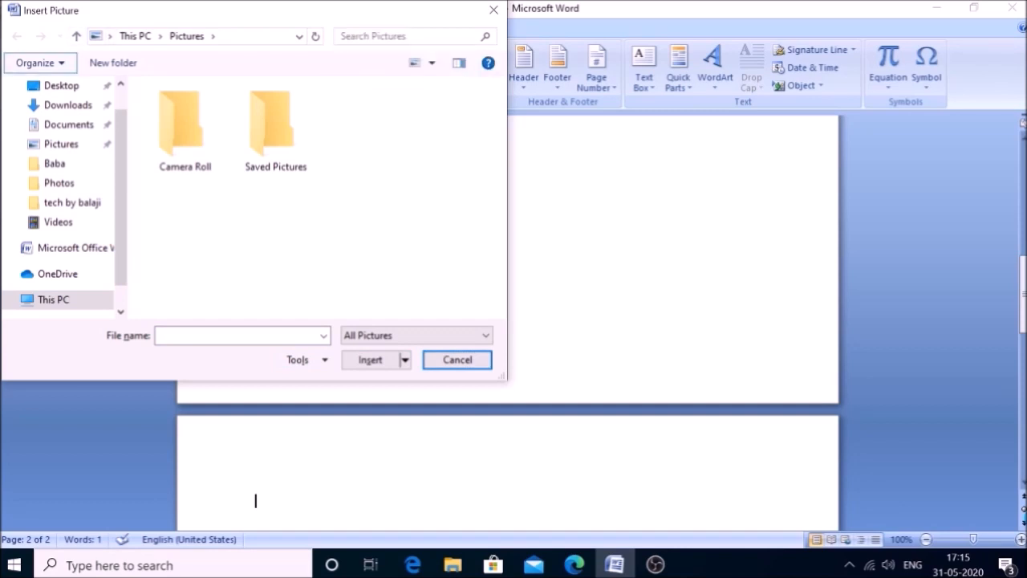
{"action": "key", "text": "Tab"}
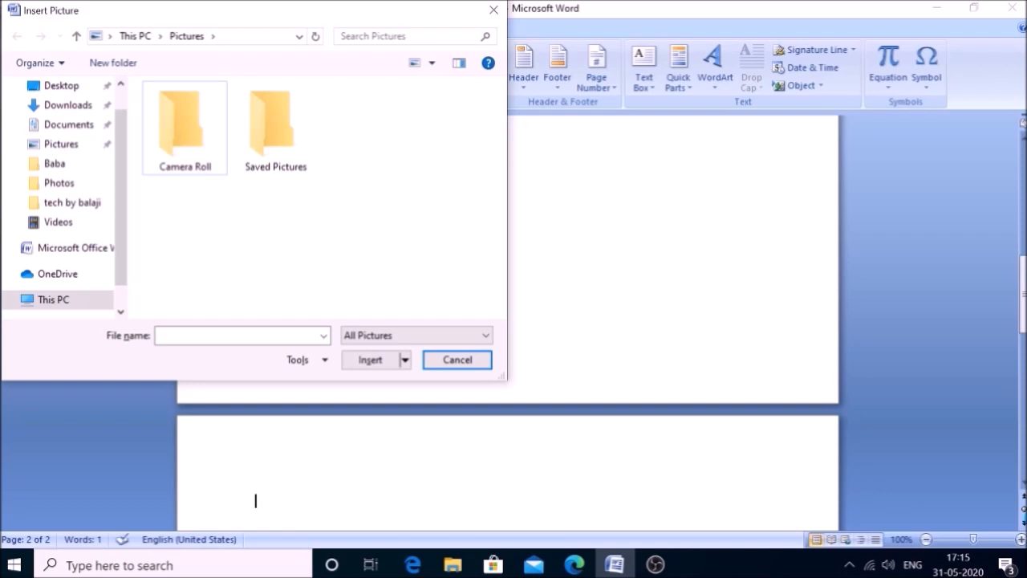
{"action": "key", "text": "BackSpace"}
{"action": "key", "text": "BackSpace"}
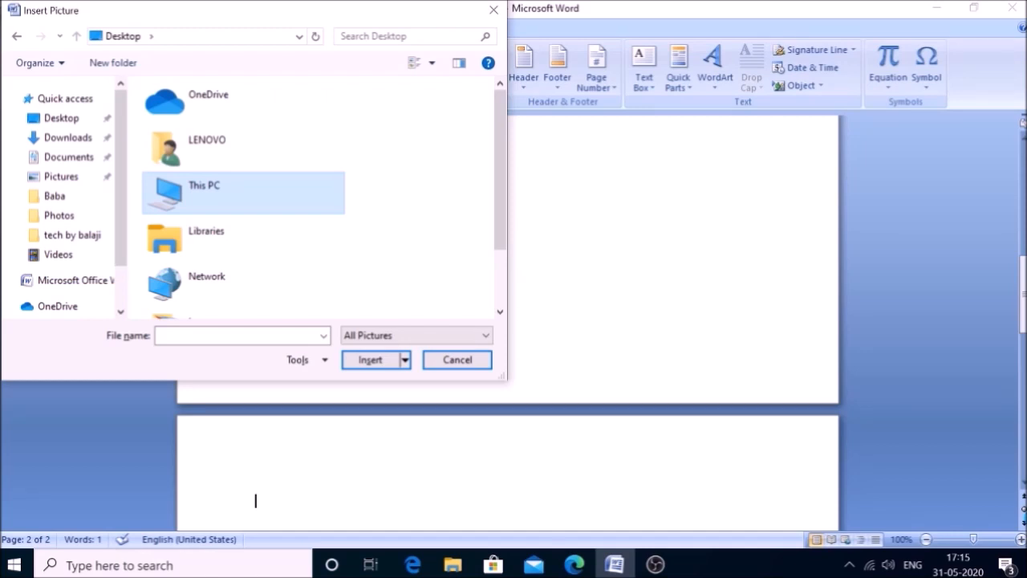
{"action": "scroll", "coordinate": [244, 196], "scroll_direction": "down", "scroll_amount": 2}
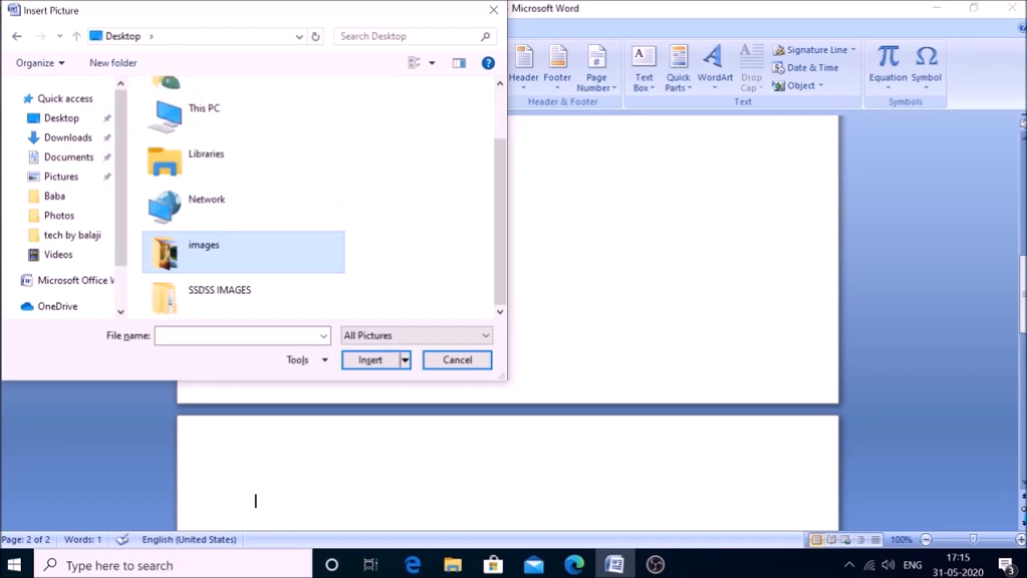
{"action": "double_click", "coordinate": [243, 252]}
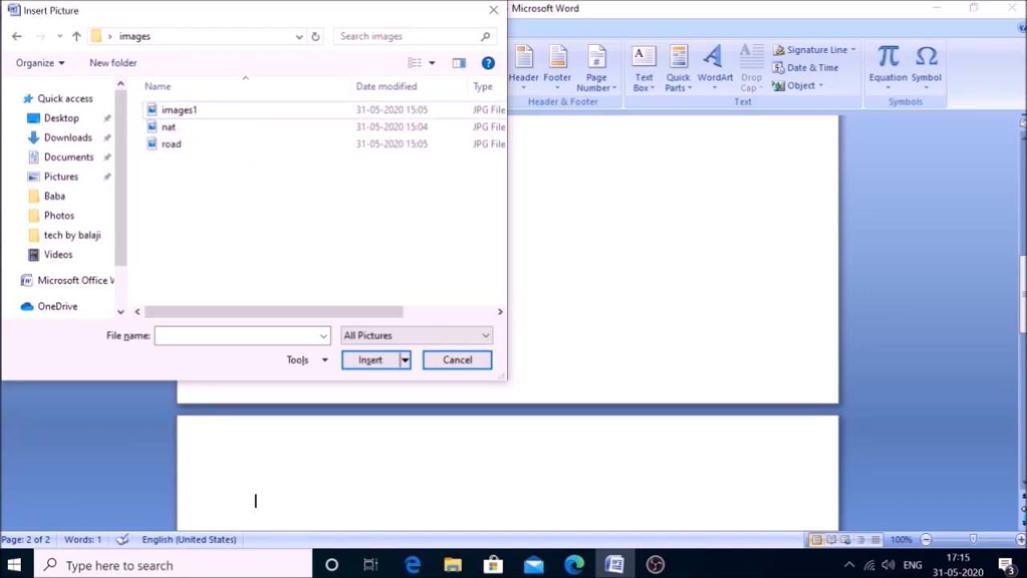
- Try to insert the picture nat from the images folder on the second page
{"action": "left_click", "coordinate": [168, 126]}
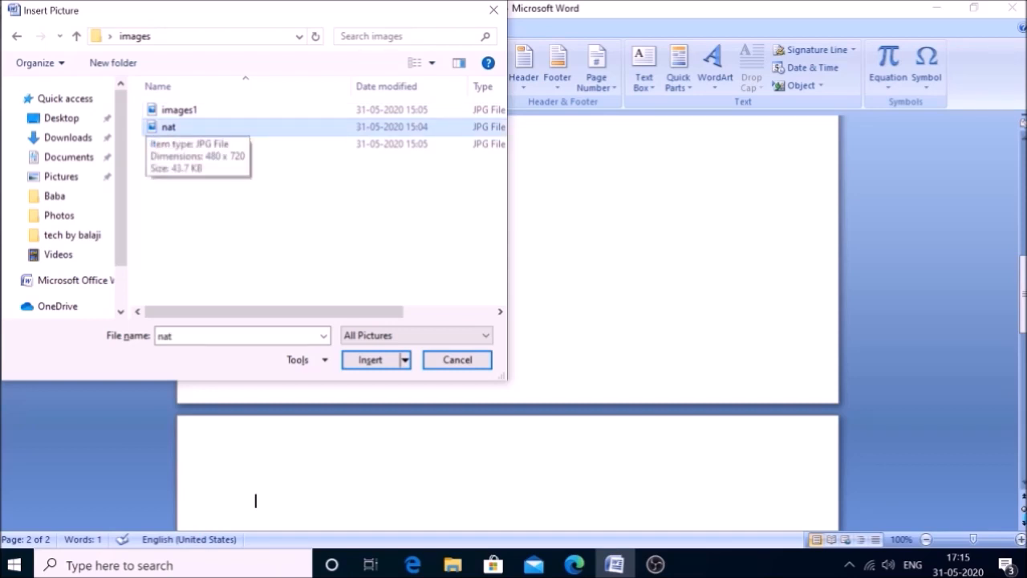
{"action": "left_click", "coordinate": [171, 144]}
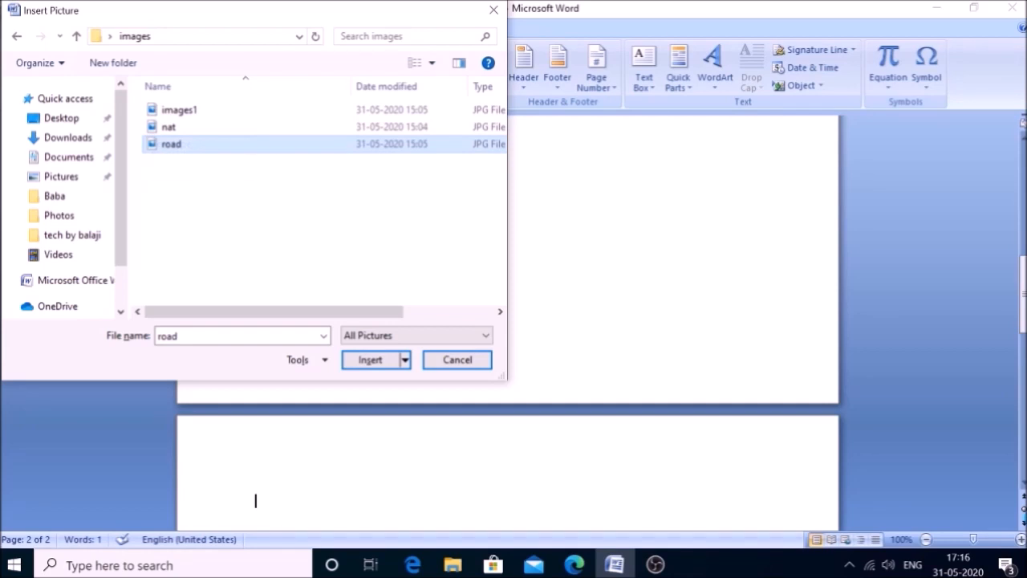
{"action": "left_click", "coordinate": [169, 127]}
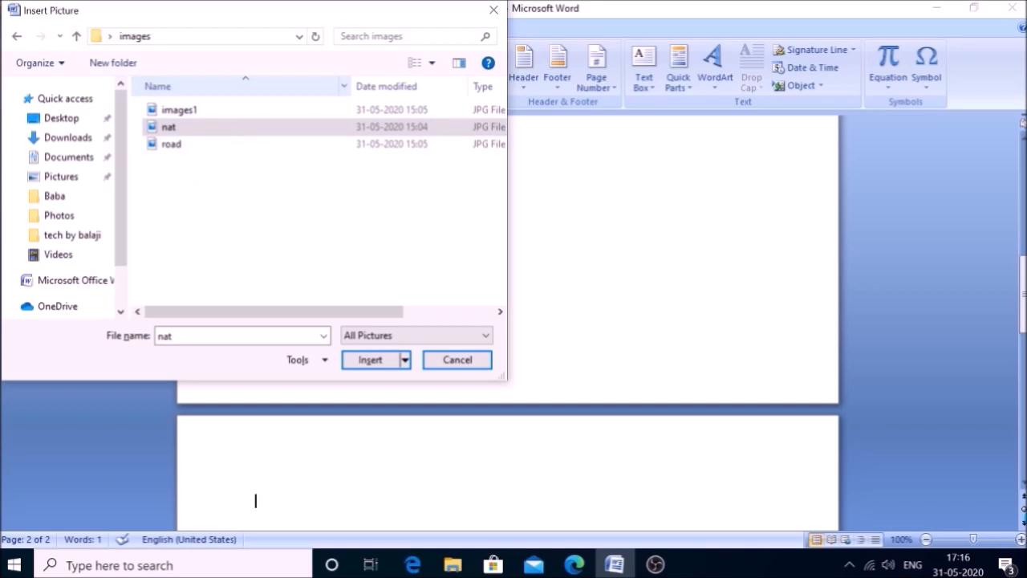
{"action": "key", "text": "Tab"}
{"action": "key", "text": "Tab"}
{"action": "key", "text": "Tab"}
{"action": "key", "text": "Tab"}
{"action": "key", "text": "Tab"}
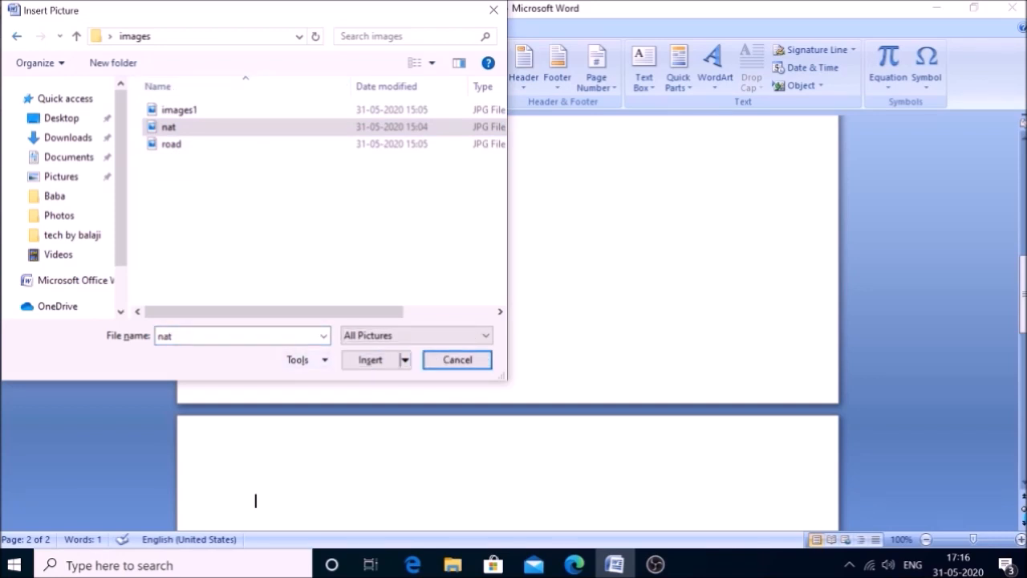
{"action": "key", "text": "Tab"}
{"action": "key", "text": "Tab"}
{"action": "key", "text": "Tab"}
{"action": "key", "text": "Tab"}
{"action": "key", "text": "Tab"}
{"action": "key", "text": "Tab"}
{"action": "key", "text": "Tab"}
{"action": "key", "text": "Tab"}
{"action": "key", "text": "Tab"}
{"action": "key", "text": "Tab"}
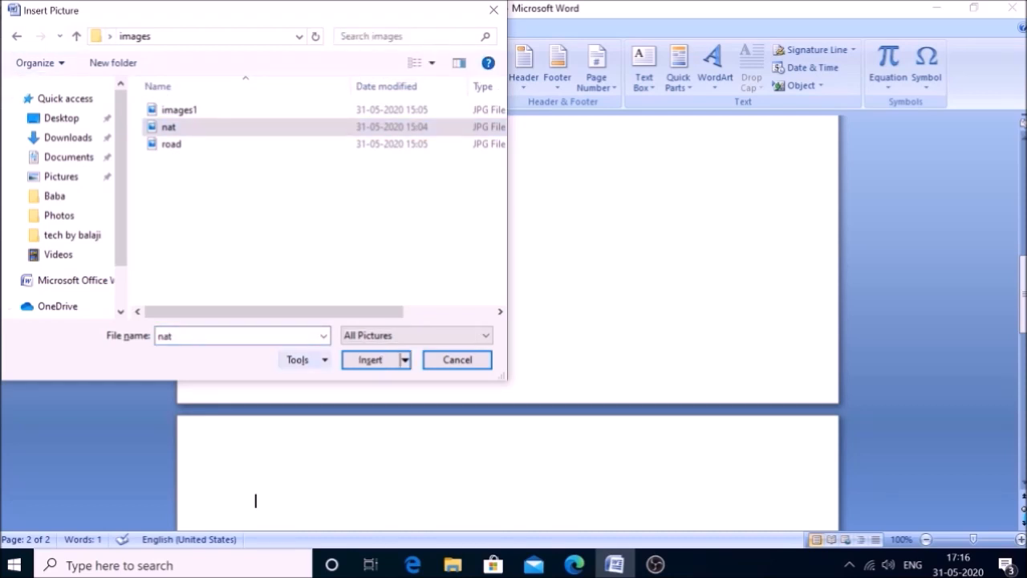
{"action": "key", "text": "Return"}
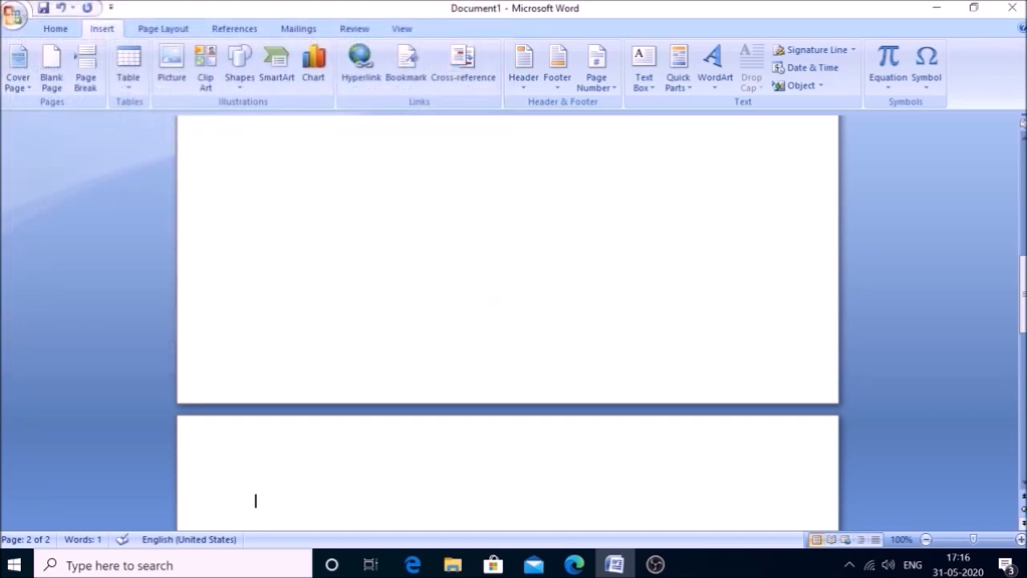
- Insert the picture nat from the Desktop's images folder with the text cursor moved up to the first page
{"action": "key", "text": "Up"}
{"action": "key", "text": "Up"}
{"action": "key", "text": "Down"}
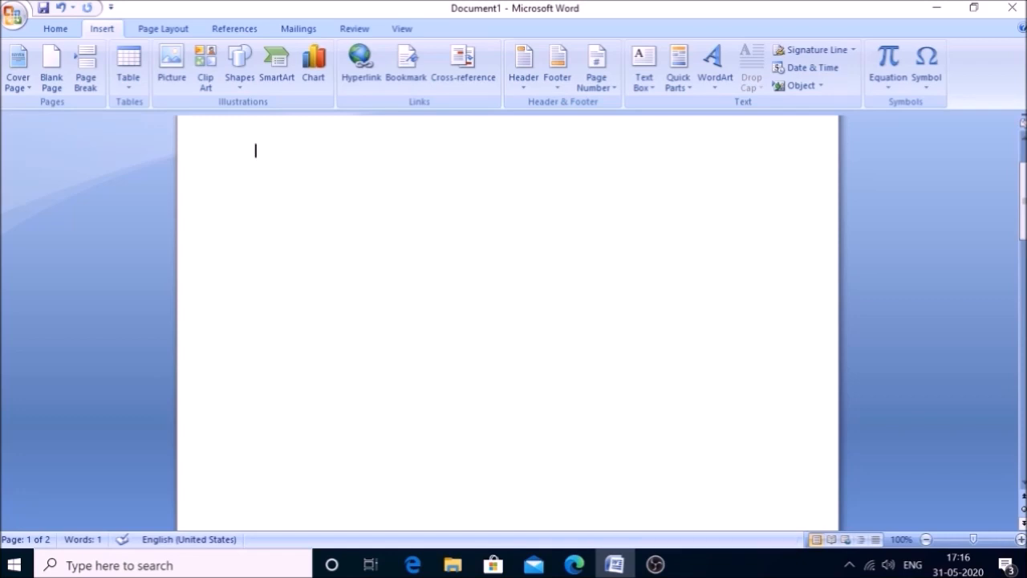
{"action": "key", "text": "alt+n"}
{"action": "key", "text": "p"}
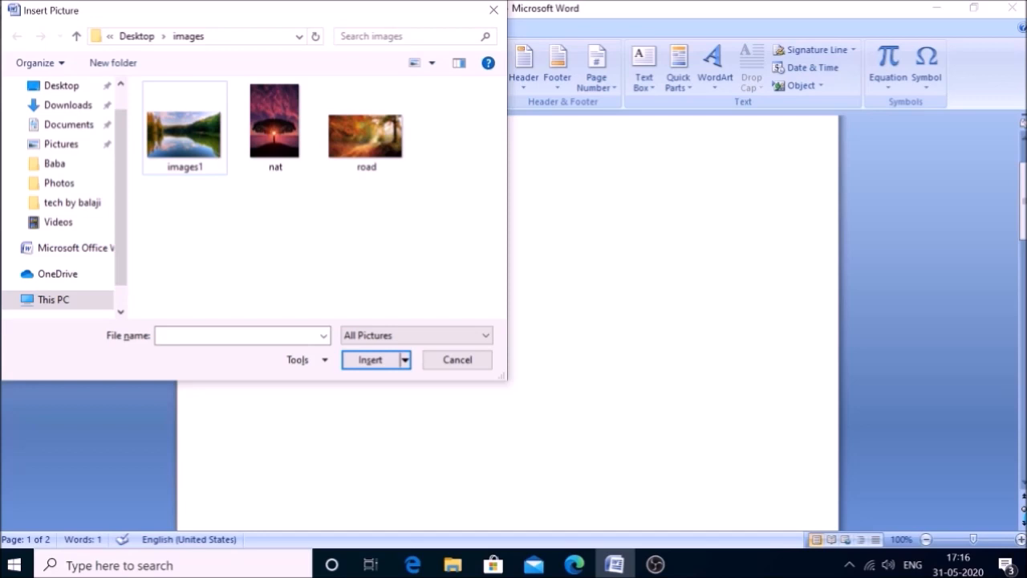
{"action": "left_click", "coordinate": [274, 124]}
{"action": "left_click", "coordinate": [184, 135]}
{"action": "left_click", "coordinate": [274, 125]}
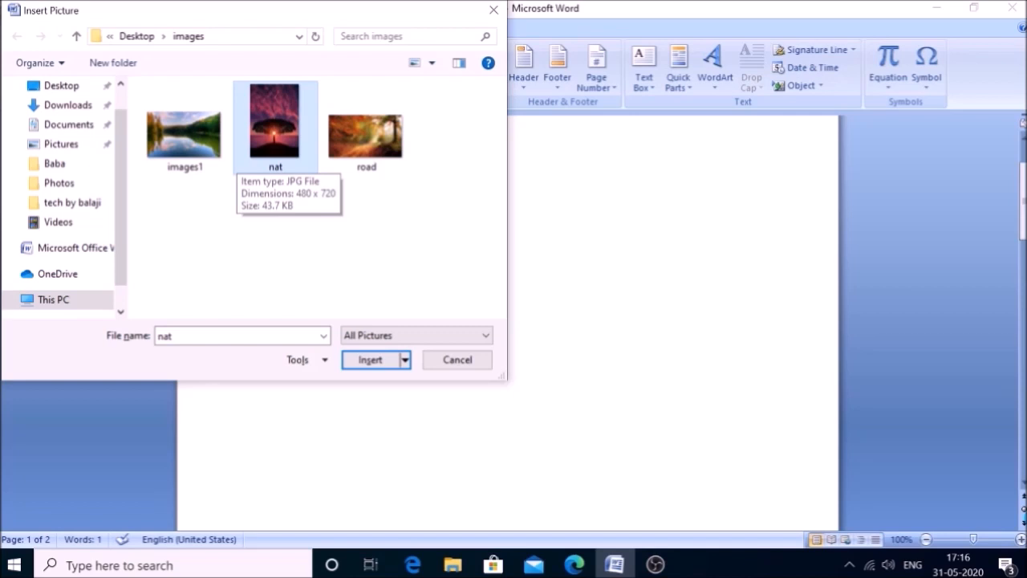
{"action": "key", "text": "Return"}
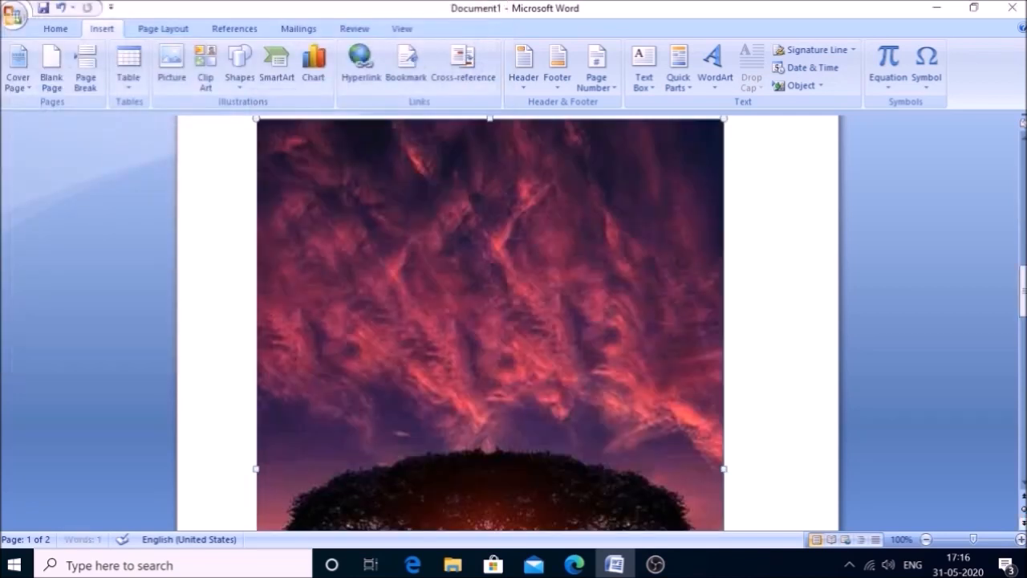
{"action": "left_click", "coordinate": [1022, 520]}
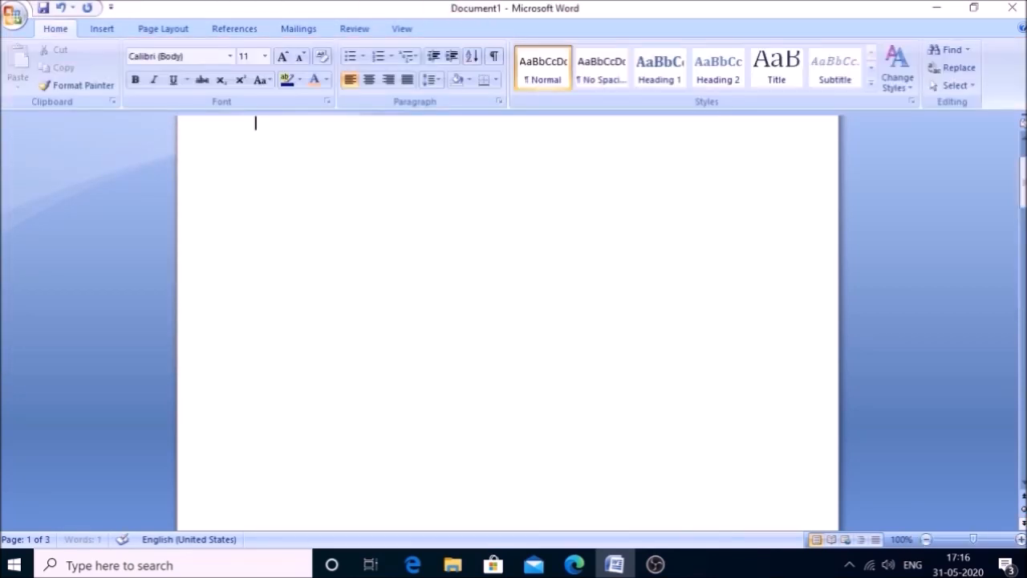
{"action": "key", "text": "Up"}
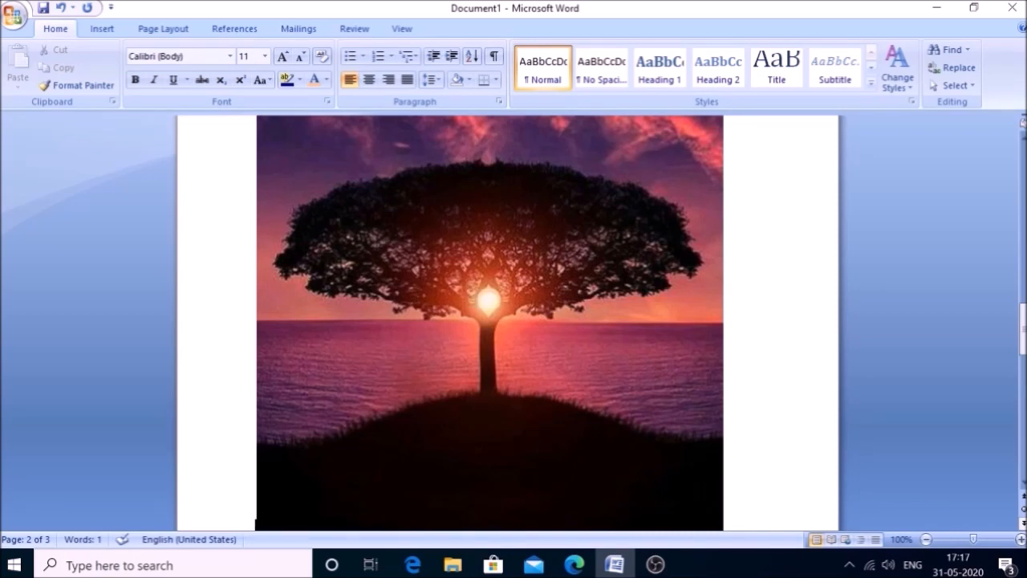
{"action": "key", "text": "alt+n"}
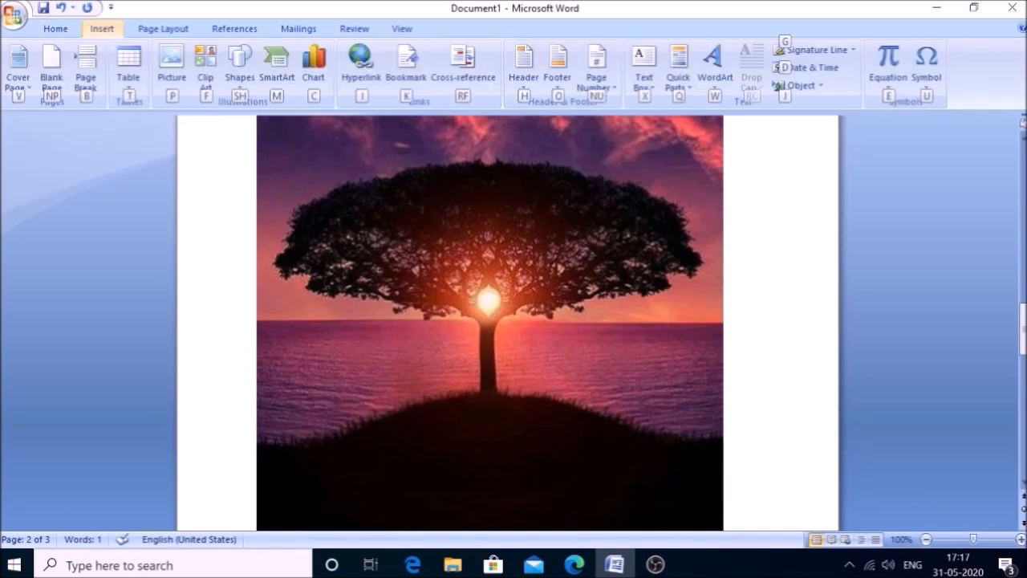
{"action": "key", "text": "Right"}
{"action": "key", "text": "Right"}
{"action": "key", "text": "Right"}
{"action": "key", "text": "Left"}
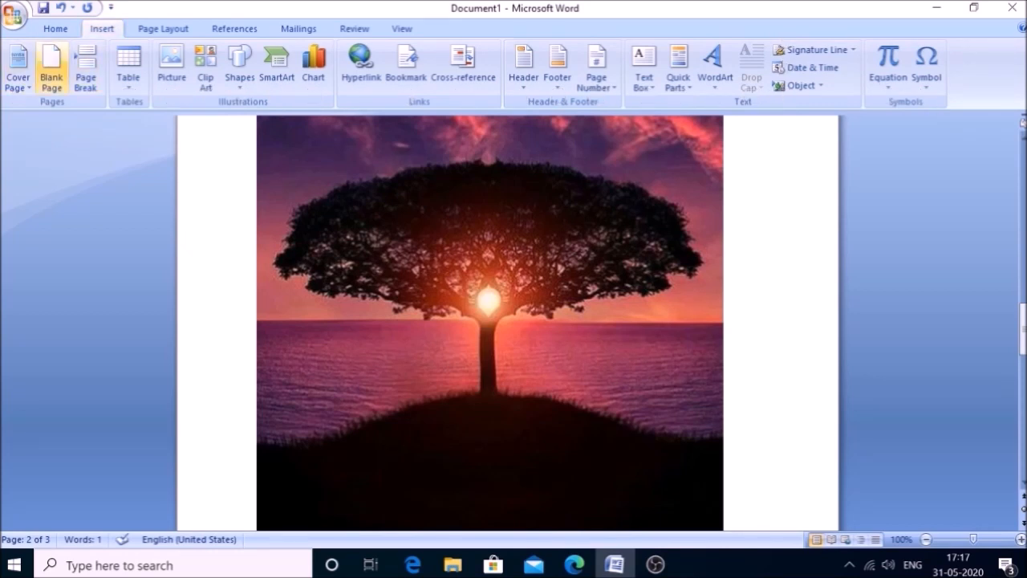
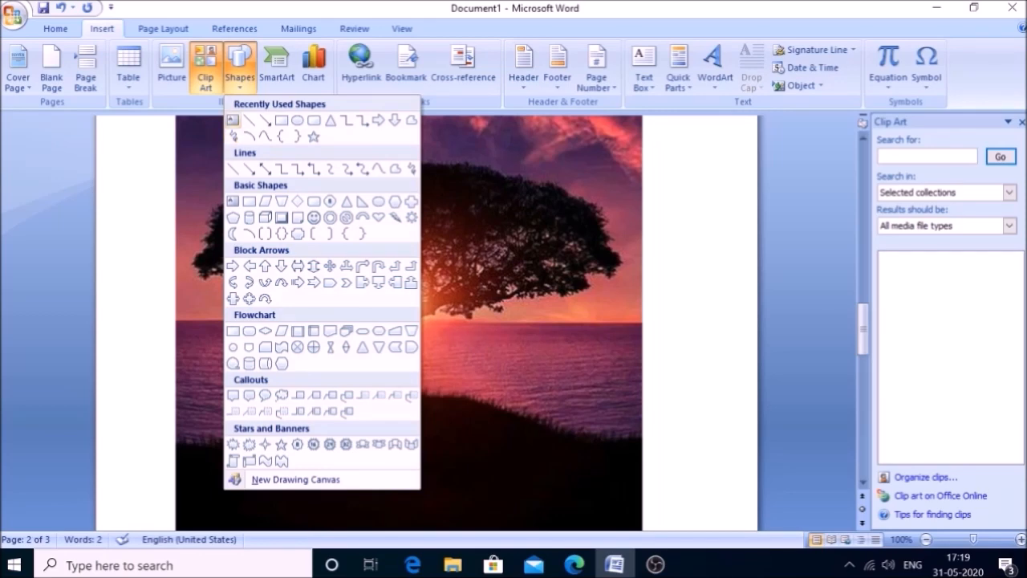
- Leave the shapes gallery and delete the entire content of the document
{"action": "left_click", "coordinate": [233, 120]}
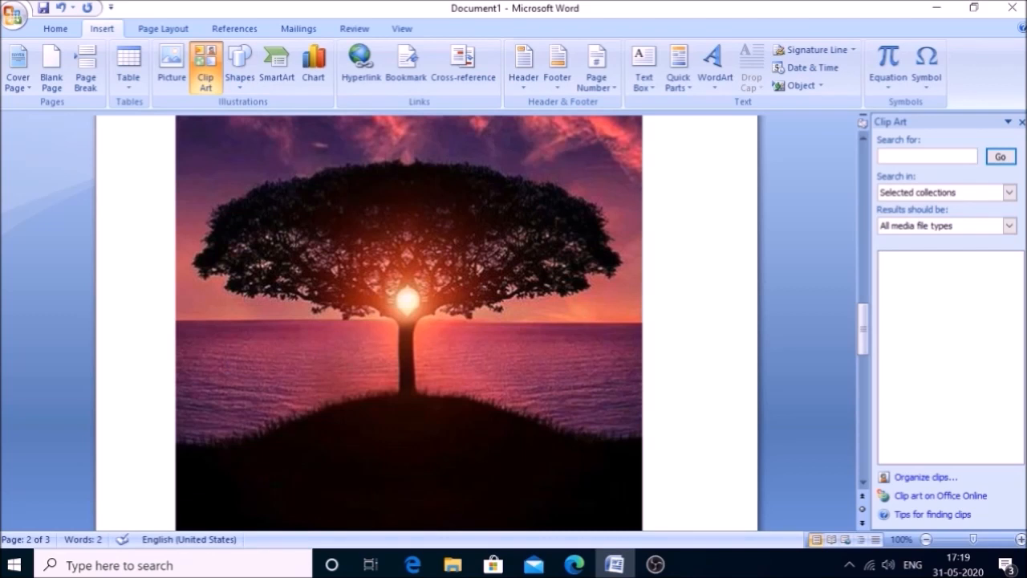
{"action": "key", "text": "Down"}
{"action": "key", "text": "Down"}
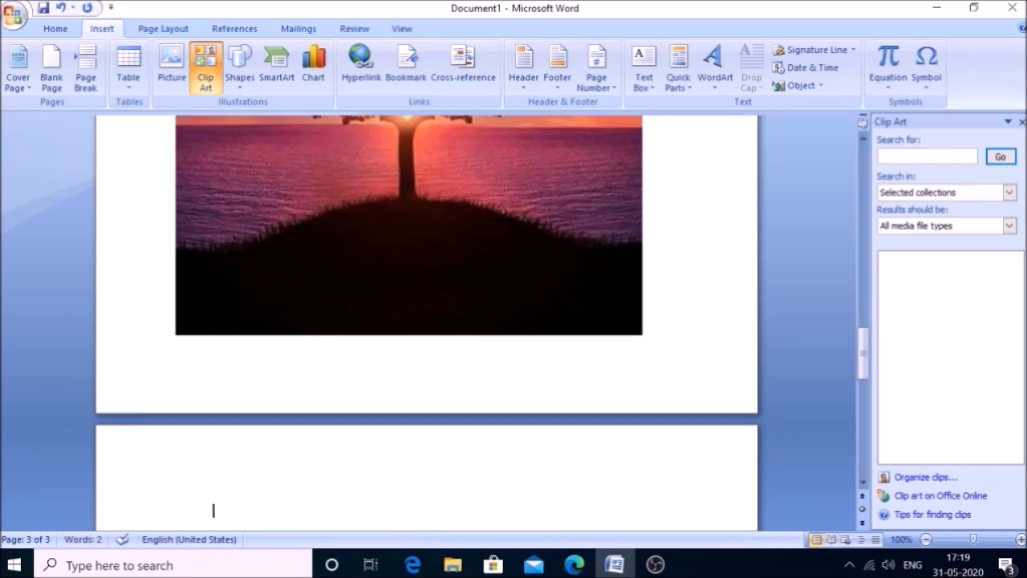
{"action": "key", "text": "ctrl+a"}
{"action": "key", "text": "Delete"}
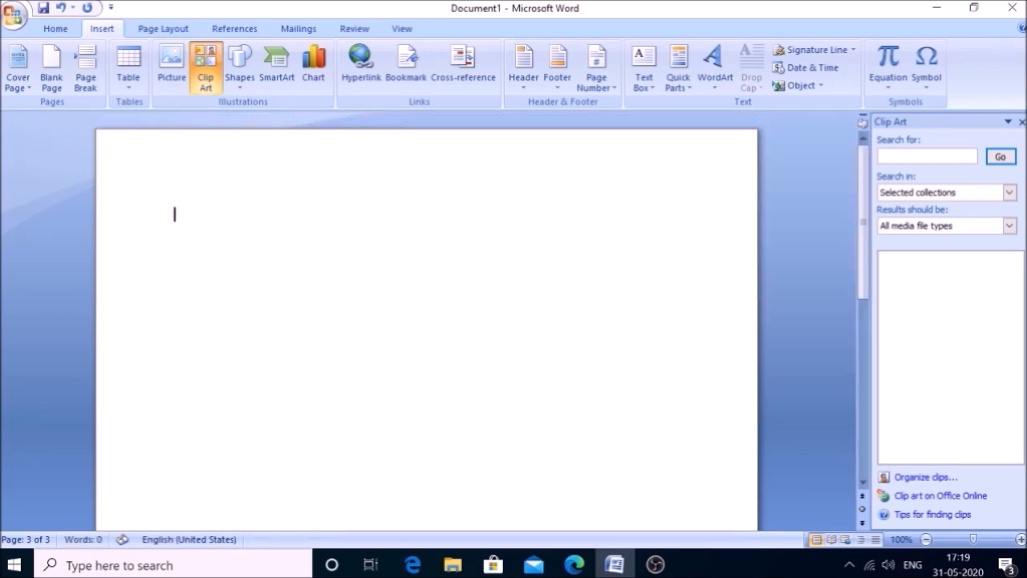
{"action": "key", "text": "alt"}
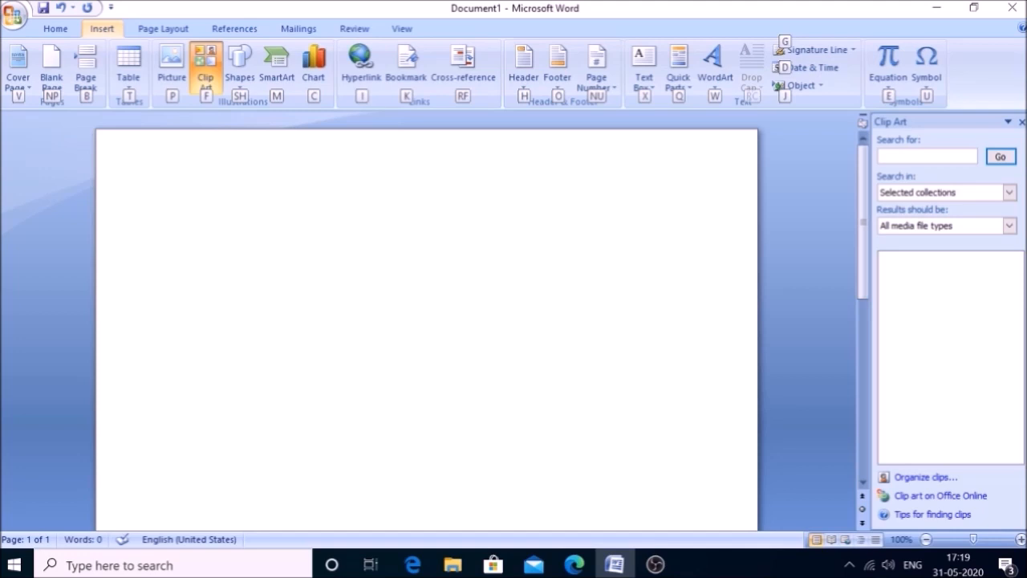
{"action": "key", "text": "s"}
{"action": "key", "text": "h"}
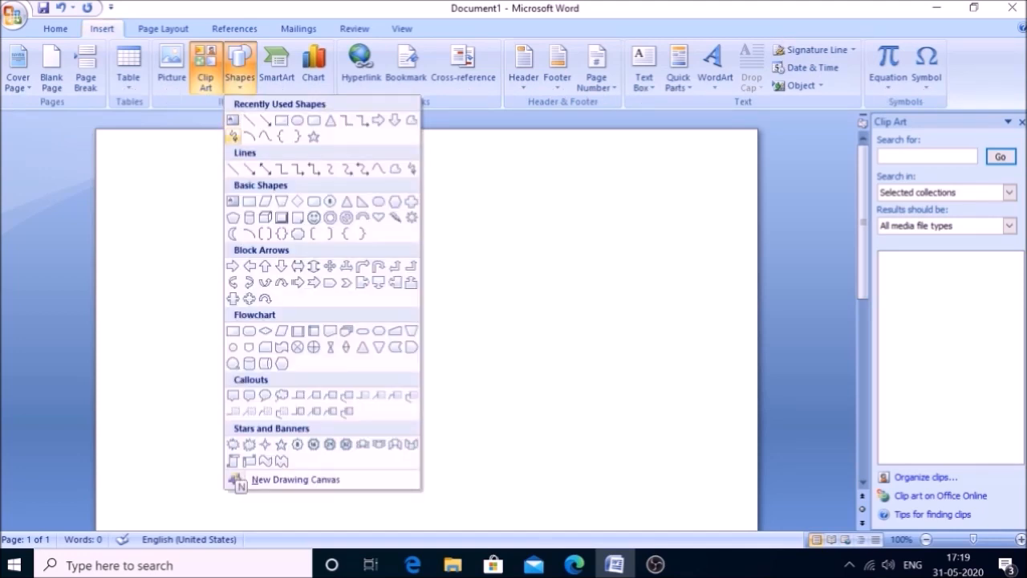
{"action": "key", "text": "Return"}
{"action": "key", "text": "Escape"}
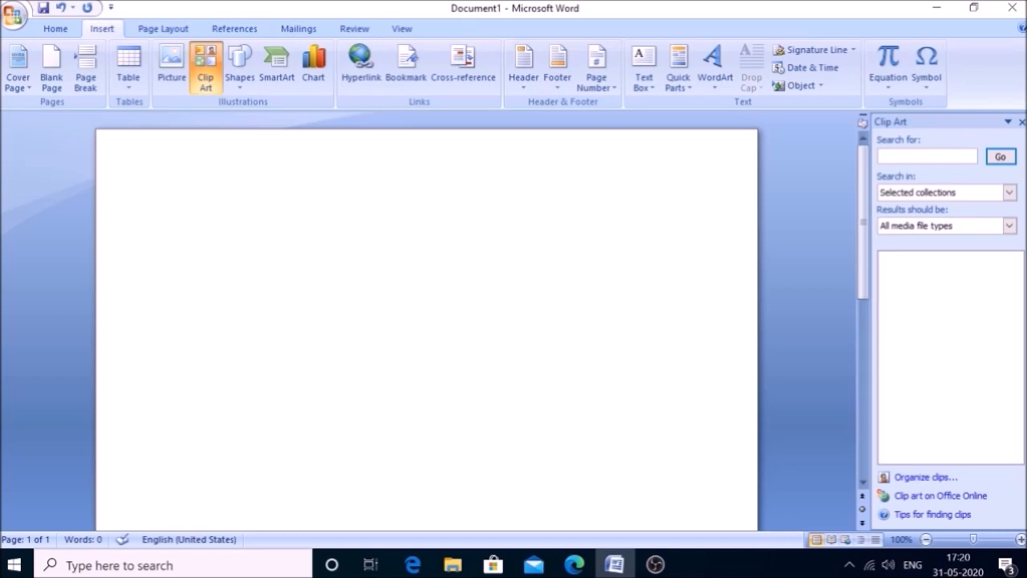
- Enter a sample name on the first line and clear all text from the document
{"action": "type", "text": "Balaji"}
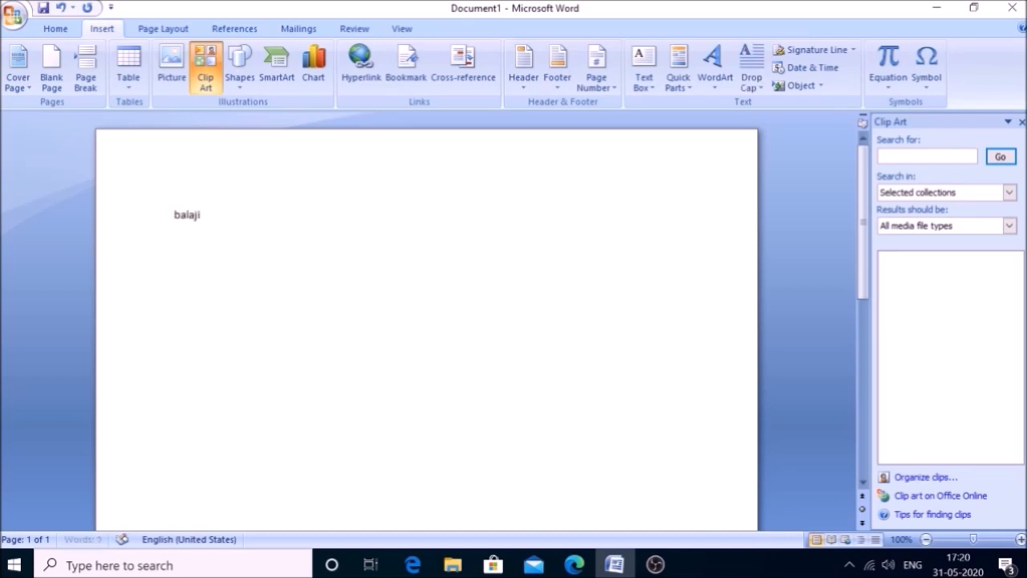
{"action": "key", "text": "Return"}
{"action": "key", "text": "Tab"}
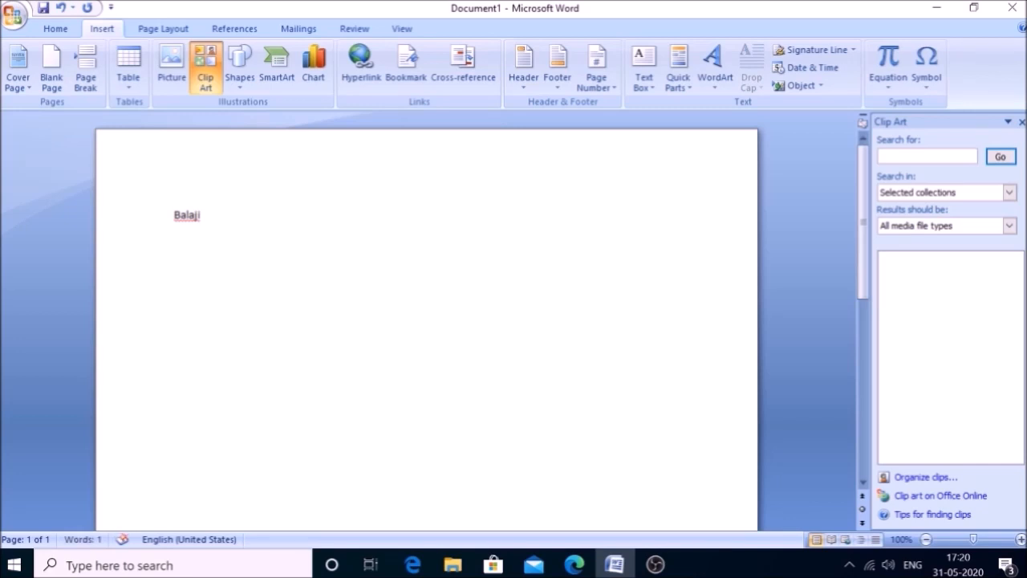
{"action": "key", "text": "BackSpace"}
{"action": "key", "text": "BackSpace"}
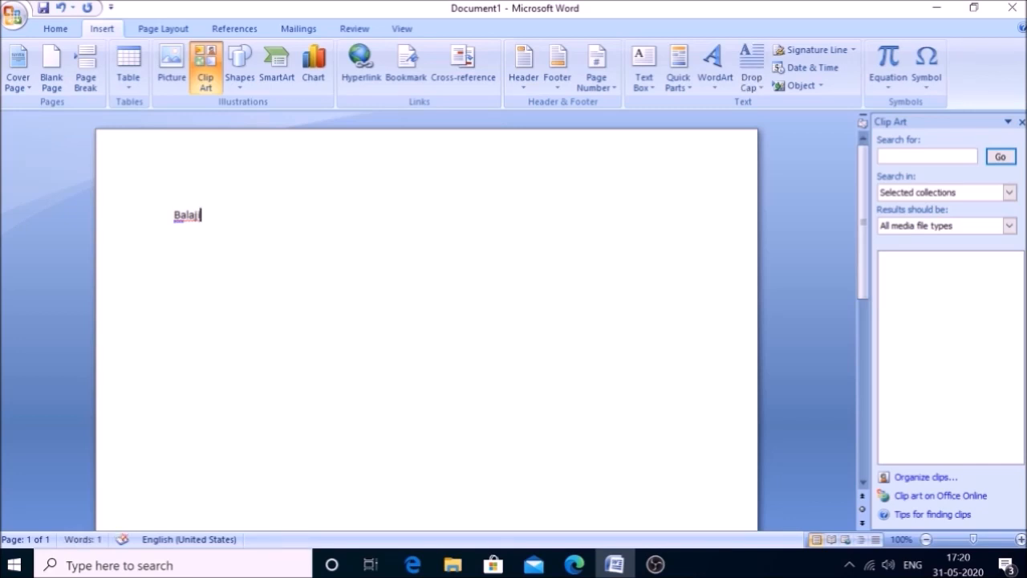
{"action": "key", "text": "ctrl+a"}
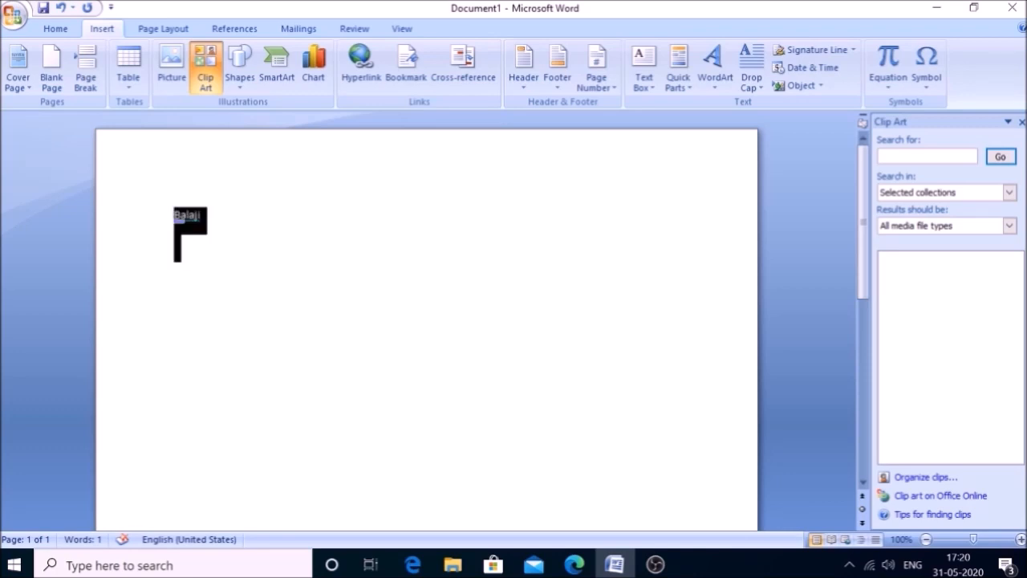
{"action": "key", "text": "BackSpace"}
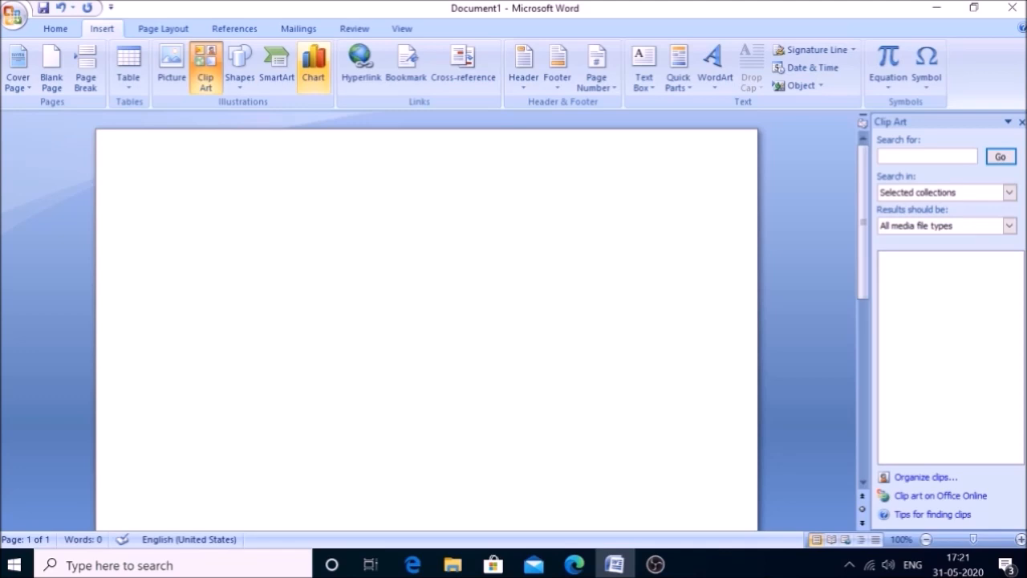
- Start inserting a chart and look through the chart categories from Column to Doughnut, including Templates
{"action": "left_click", "coordinate": [313, 69]}
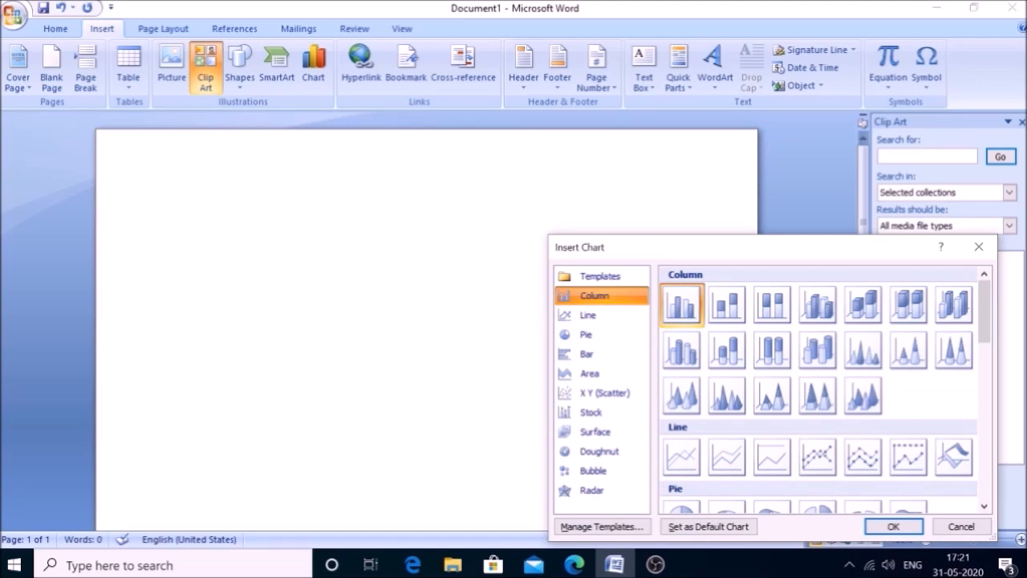
{"action": "left_click", "coordinate": [588, 316]}
{"action": "left_click", "coordinate": [587, 335]}
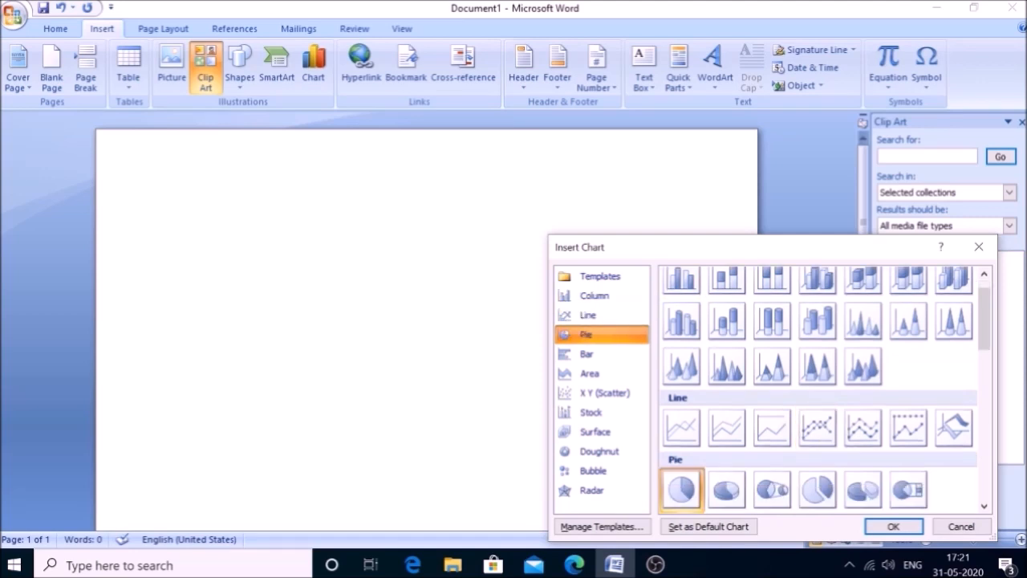
{"action": "left_click", "coordinate": [587, 354]}
{"action": "left_click", "coordinate": [590, 374]}
{"action": "left_click", "coordinate": [605, 393]}
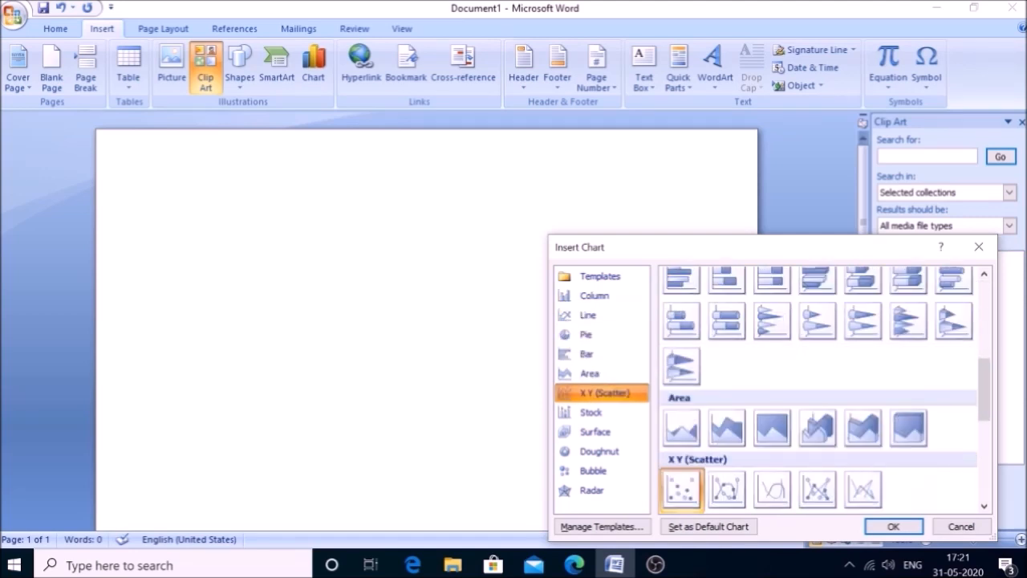
{"action": "left_click", "coordinate": [591, 412]}
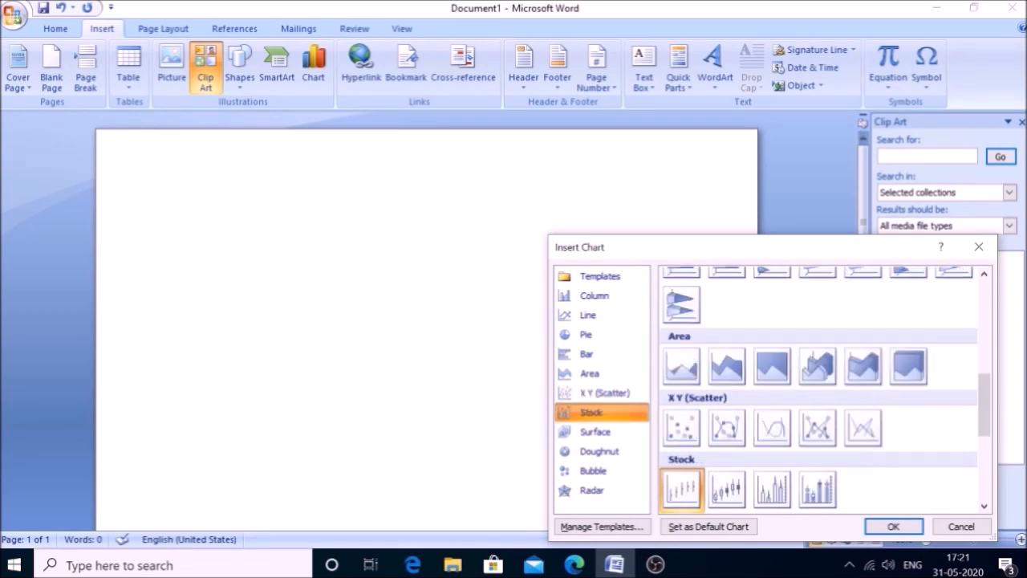
{"action": "left_click", "coordinate": [595, 432]}
{"action": "left_click", "coordinate": [599, 452]}
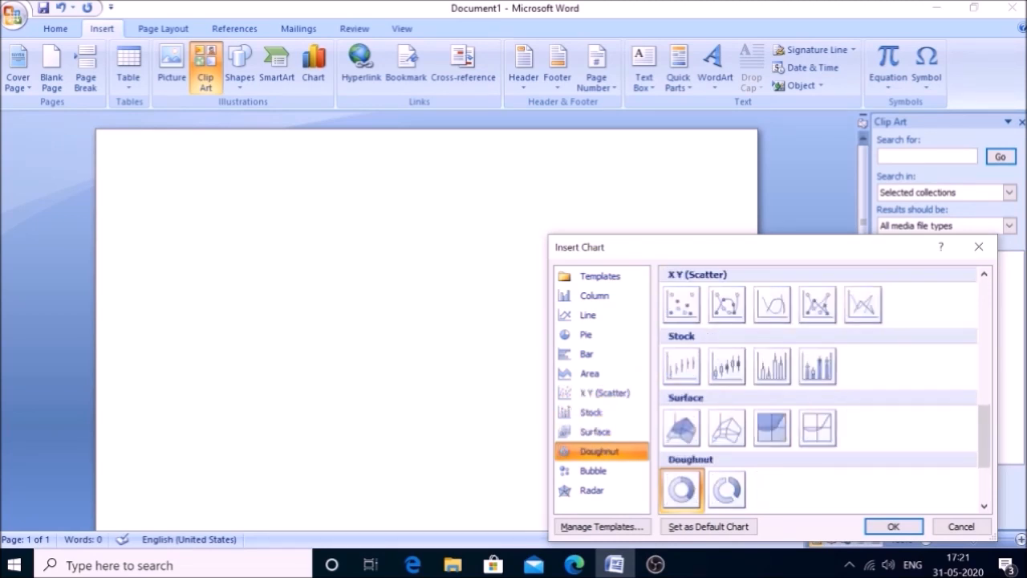
{"action": "left_click", "coordinate": [600, 276]}
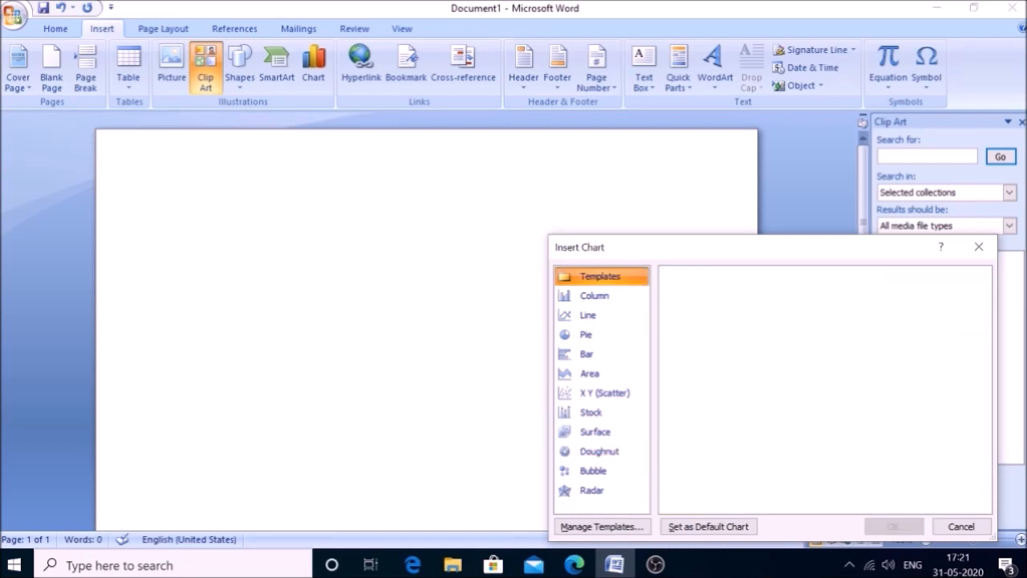
{"action": "left_click", "coordinate": [595, 295]}
{"action": "left_click", "coordinate": [589, 315]}
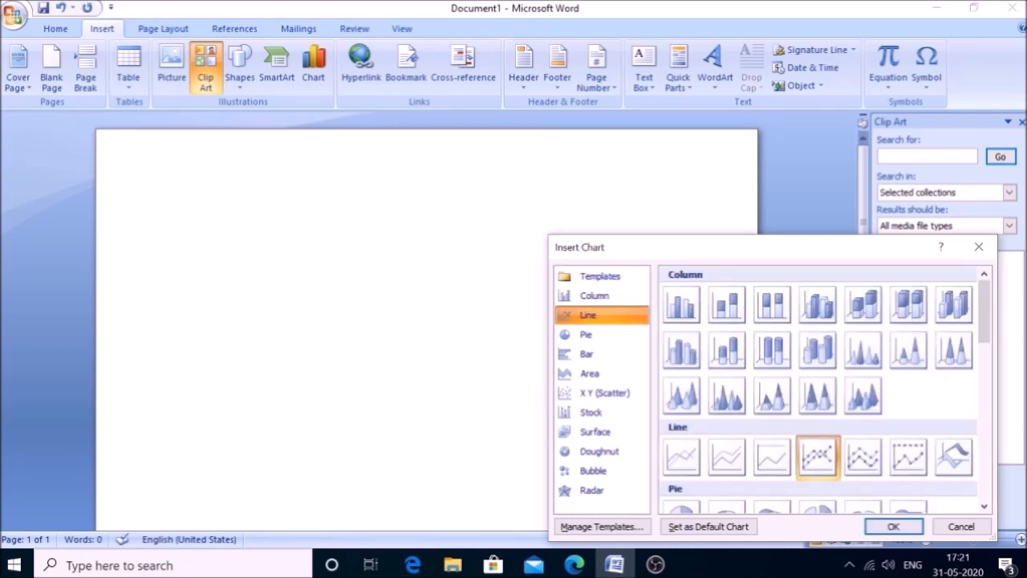
{"action": "left_click", "coordinate": [595, 296]}
{"action": "left_click", "coordinate": [600, 276]}
{"action": "left_click", "coordinate": [595, 295]}
{"action": "left_click", "coordinate": [589, 314]}
{"action": "left_click", "coordinate": [585, 334]}
{"action": "left_click", "coordinate": [588, 315]}
{"action": "left_click", "coordinate": [595, 295]}
{"action": "left_click", "coordinate": [600, 276]}
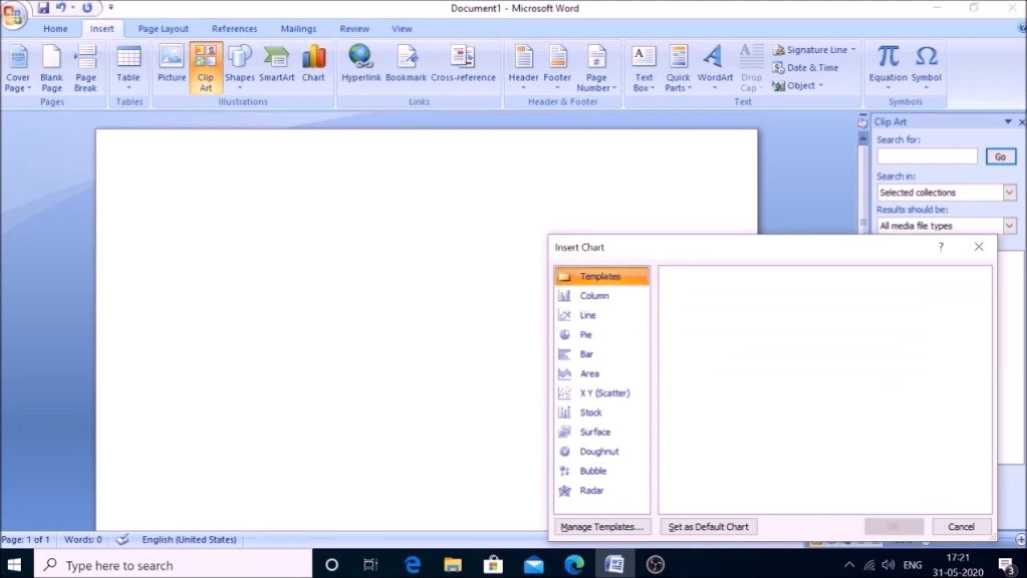
- Insert a clustered column chart from the Column category
{"action": "left_click", "coordinate": [594, 295]}
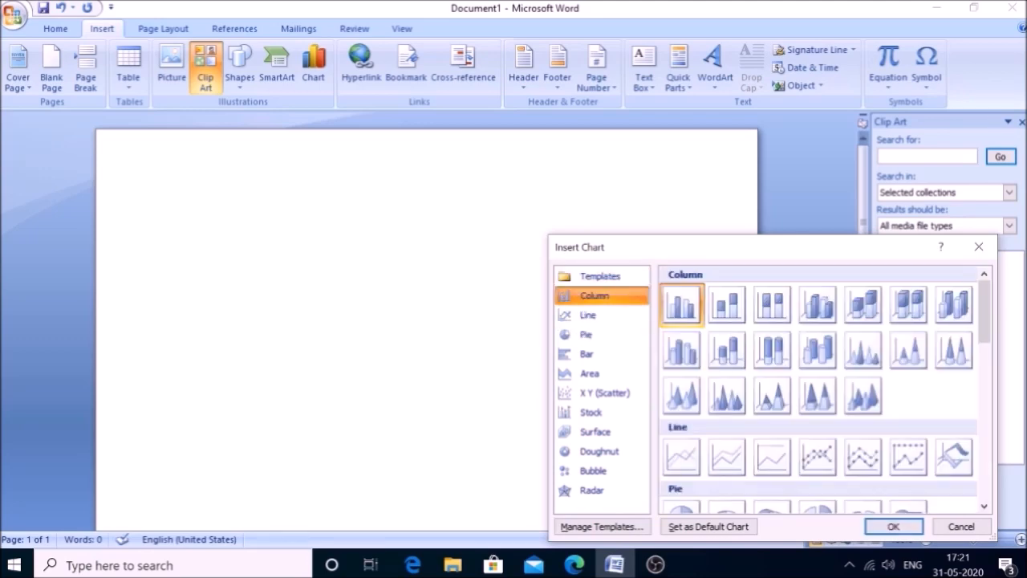
{"action": "key", "text": "Return"}
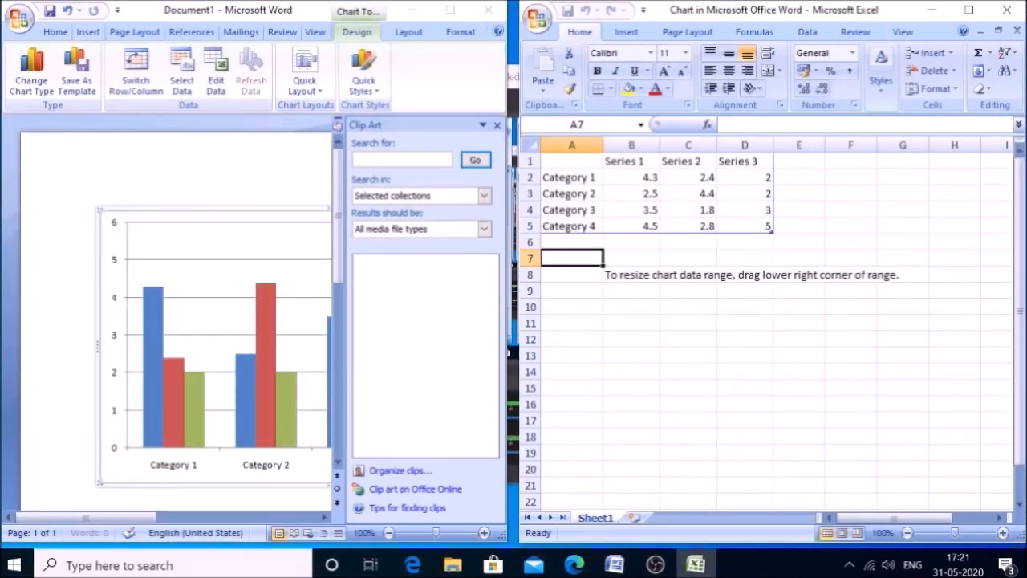
- Examine the extent of the chart data range by tracing the cells along row 6 and column E
{"action": "left_click", "coordinate": [571, 241]}
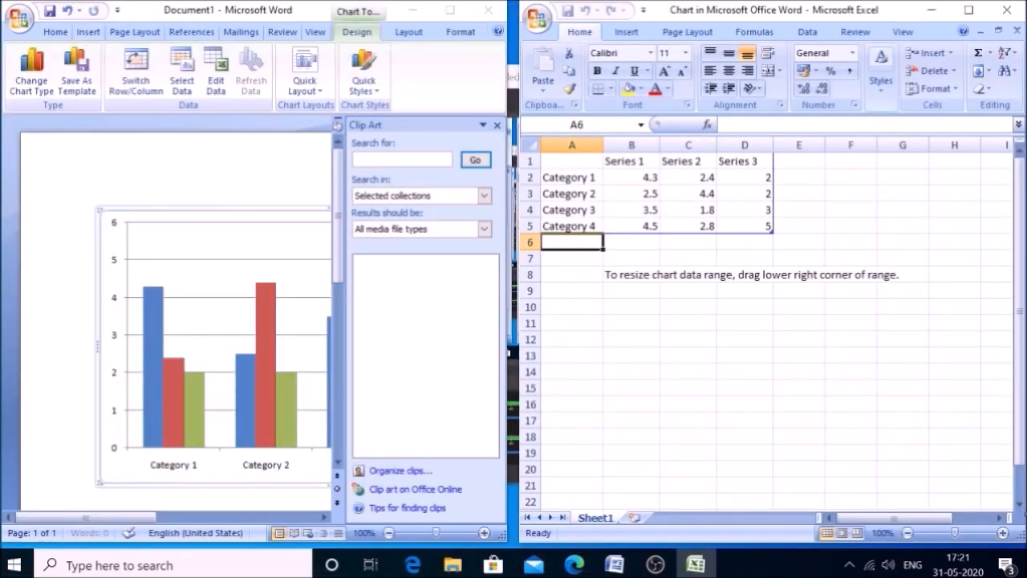
{"action": "left_click", "coordinate": [571, 258]}
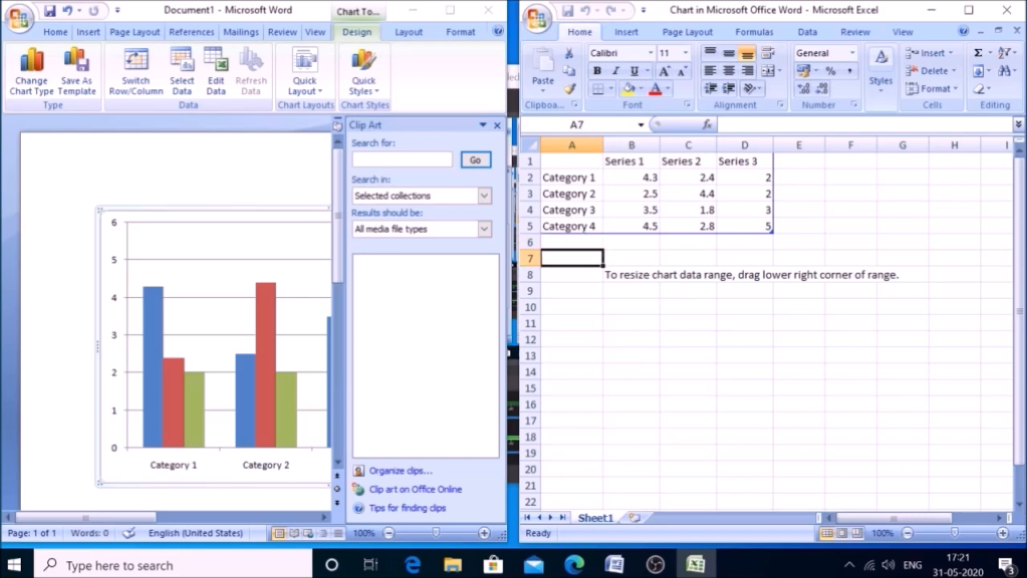
{"action": "left_click", "coordinate": [571, 241]}
{"action": "left_click", "coordinate": [572, 225]}
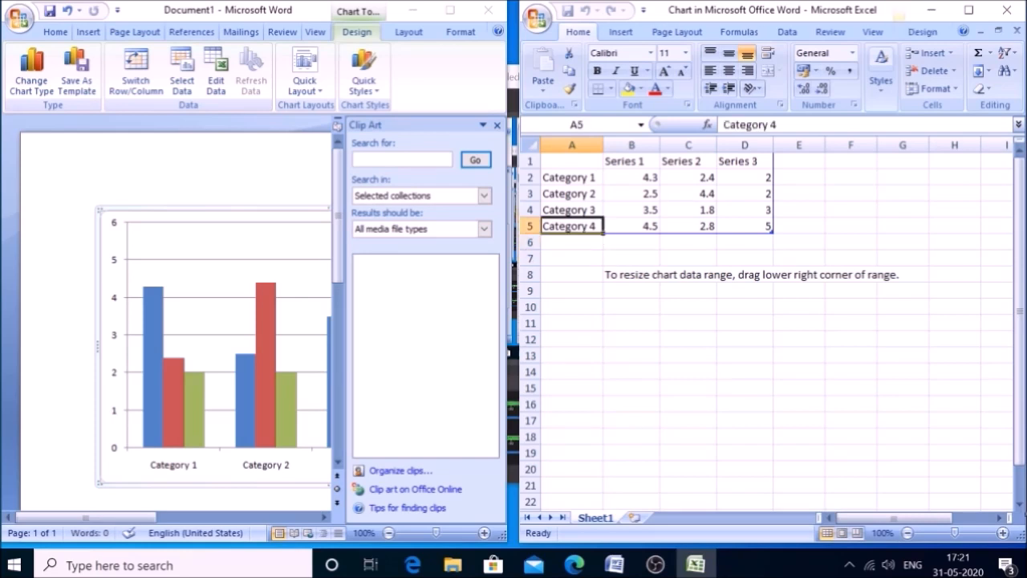
{"action": "left_click", "coordinate": [571, 241]}
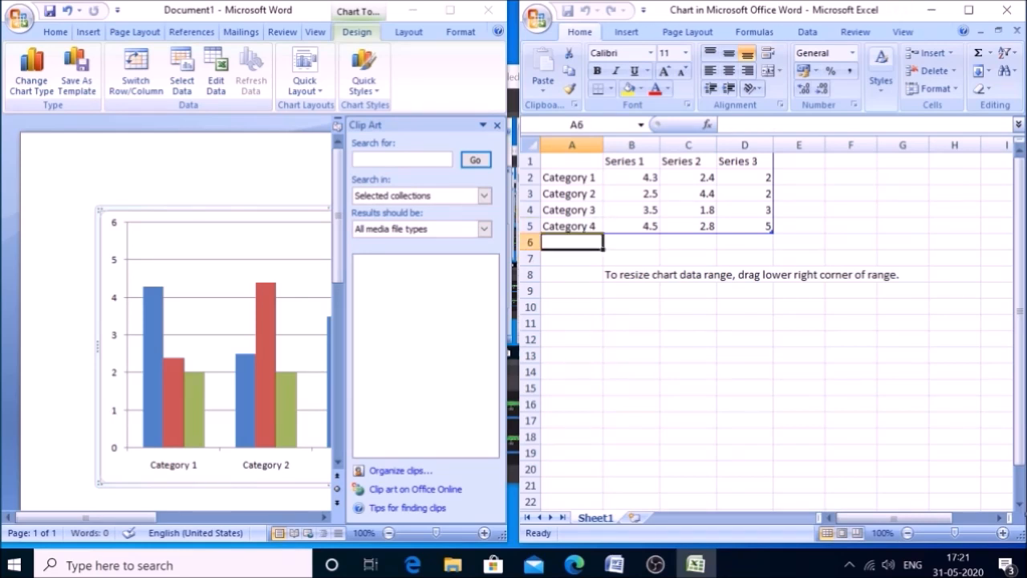
{"action": "left_click", "coordinate": [632, 242]}
{"action": "left_click", "coordinate": [688, 241]}
{"action": "left_click", "coordinate": [745, 242]}
{"action": "left_click", "coordinate": [798, 242]}
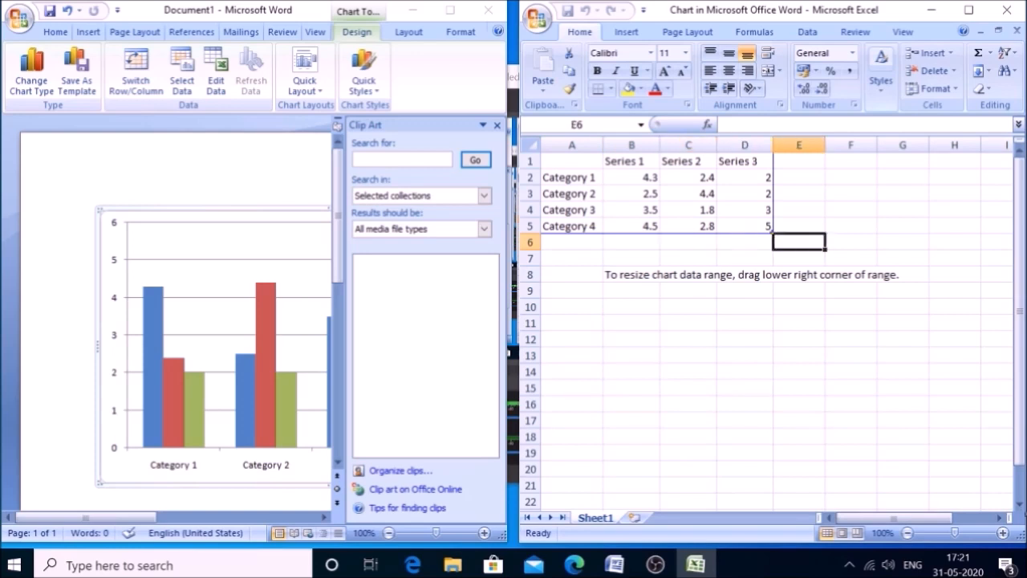
{"action": "left_click", "coordinate": [798, 210]}
{"action": "left_click", "coordinate": [798, 160]}
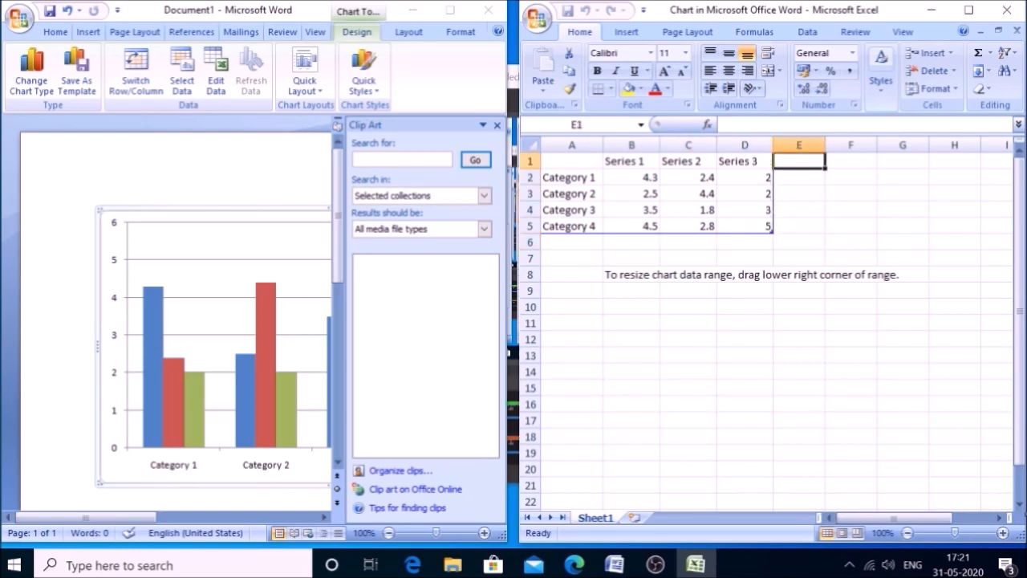
- Examine the series headings in row 1 and the first category's cells A2 and B2 of the chart data
{"action": "left_click", "coordinate": [744, 160]}
{"action": "left_click", "coordinate": [687, 161]}
{"action": "left_click", "coordinate": [571, 160]}
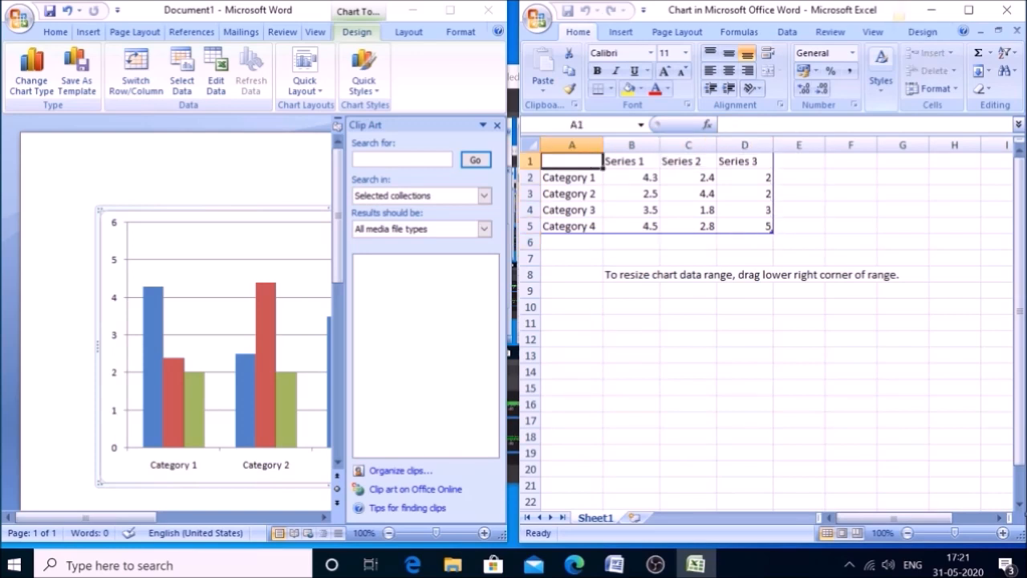
{"action": "left_click", "coordinate": [631, 161]}
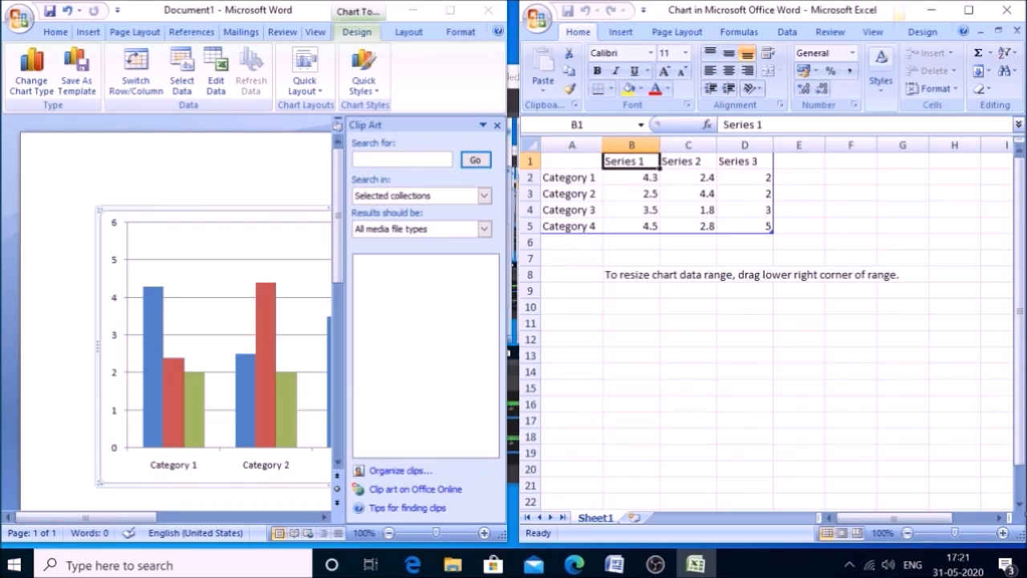
{"action": "left_click", "coordinate": [571, 161]}
{"action": "left_click", "coordinate": [571, 177]}
{"action": "left_click", "coordinate": [632, 177]}
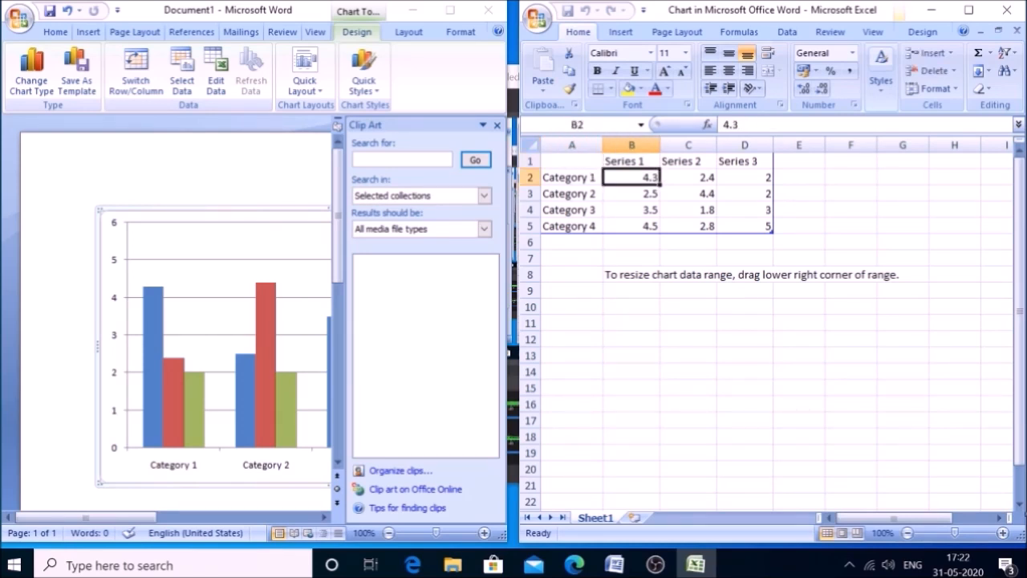
{"action": "left_click", "coordinate": [571, 177]}
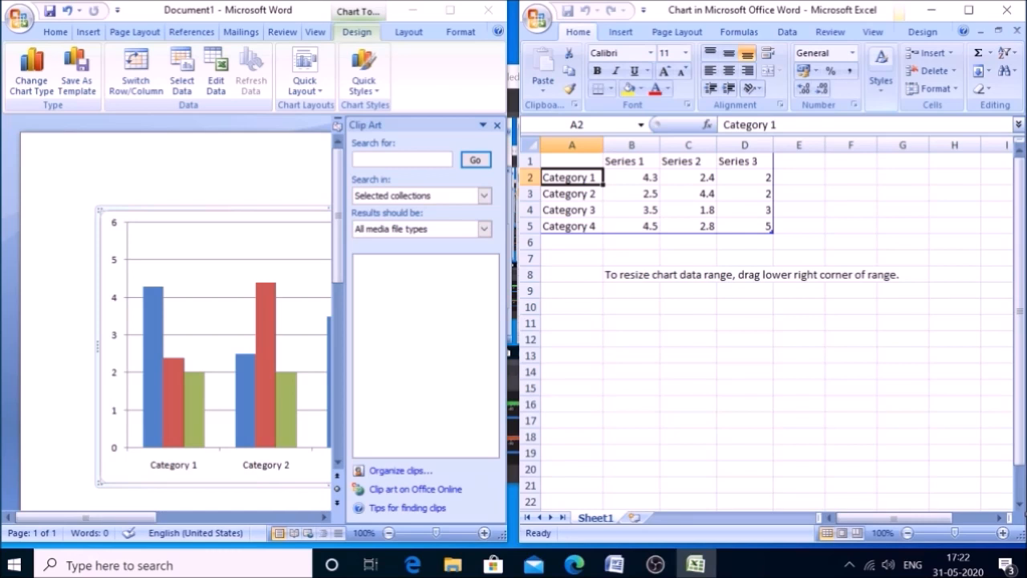